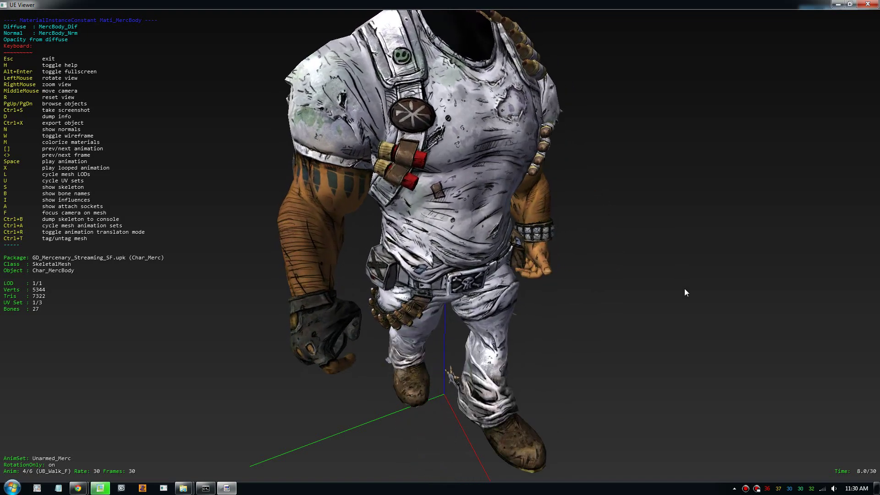
# - Look over the Char_MercBody model from several angles, and close the viewer and its command window
pyautogui.moveTo(685, 289); pyautogui.dragTo(665, 291)
pyautogui.moveTo(738, 291); pyautogui.dragTo(684, 289)
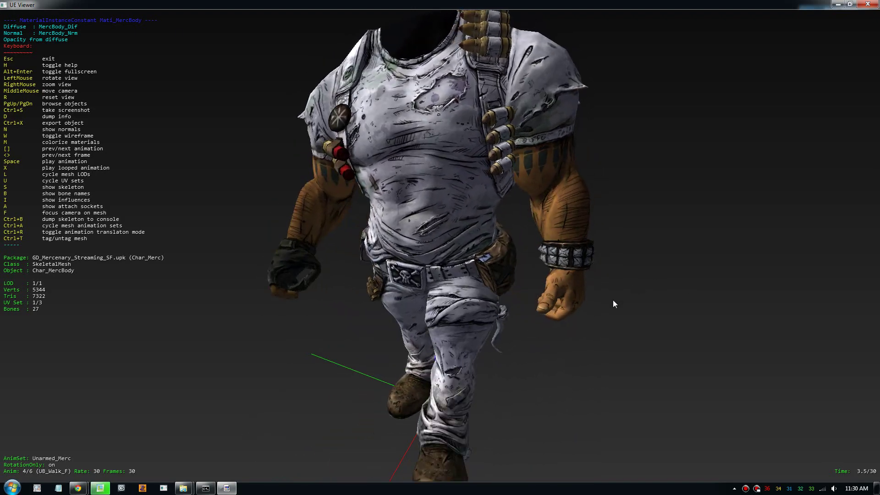
pyautogui.moveTo(603, 343); pyautogui.dragTo(579, 350)
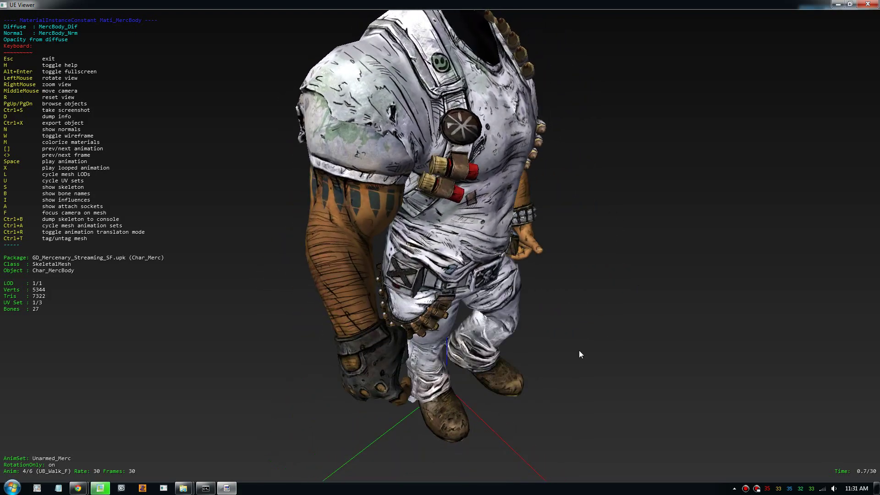
pyautogui.moveTo(483, 233)
pyautogui.mouseDown()
pyautogui.moveTo(374, 233)
pyautogui.moveTo(483, 233)
pyautogui.moveTo(642, 254)
pyautogui.moveTo(596, 253)
pyautogui.moveTo(495, 220)
pyautogui.mouseUp()
pyautogui.click(869, 6)
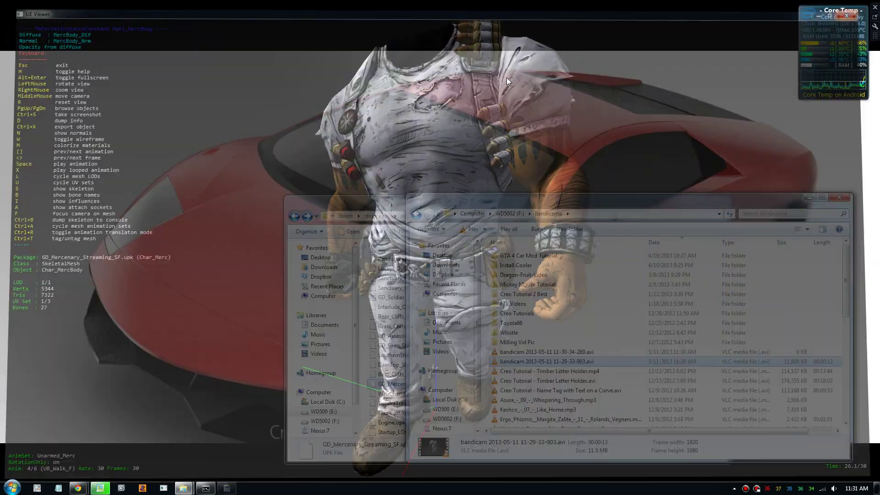
pyautogui.click(206, 488)
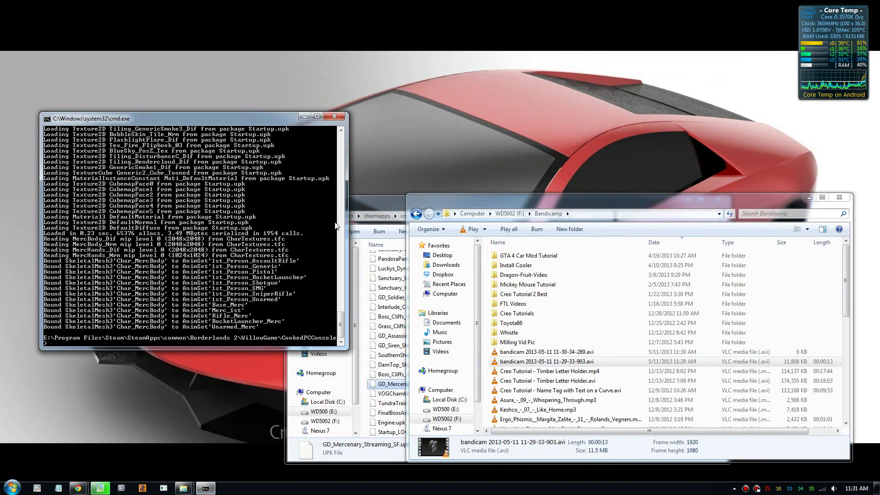
pyautogui.click(339, 117)
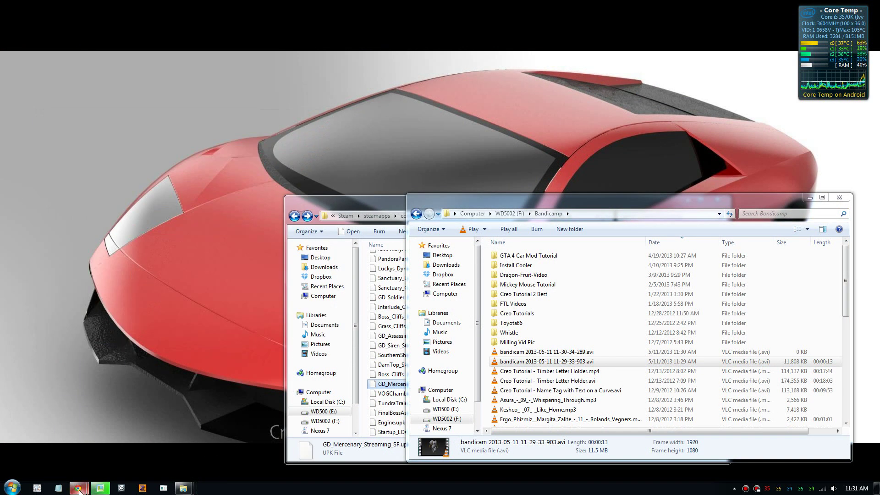
# - Switch to Chrome and show the download section of the UE Viewer project page on gildor.org
pyautogui.moveTo(79, 489)
pyautogui.moveTo(154, 453)
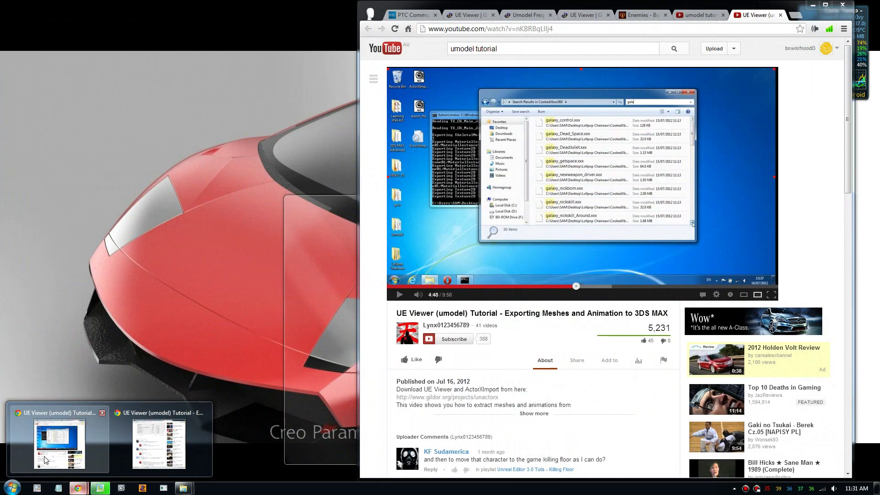
pyautogui.click(51, 456)
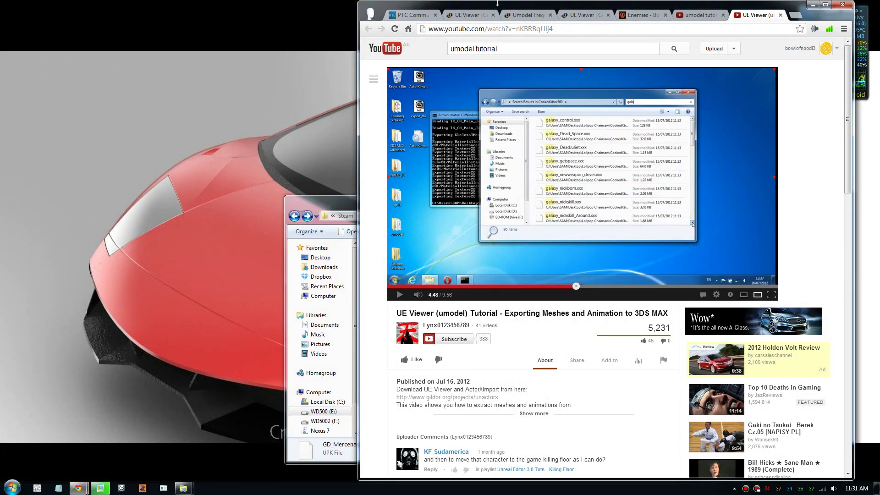
pyautogui.click(473, 14)
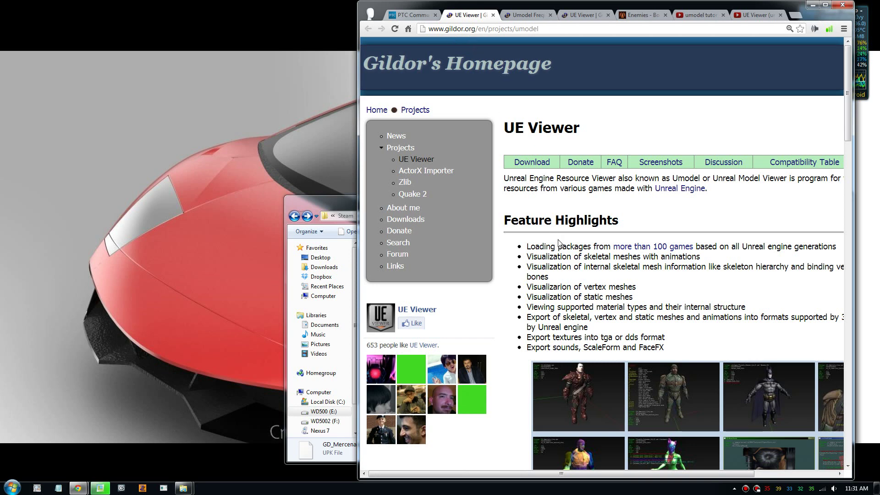
pyautogui.click(533, 163)
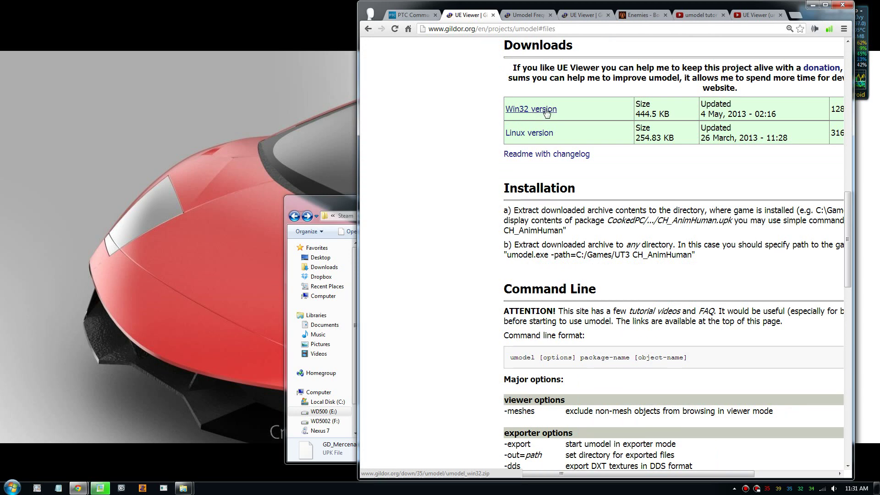
# - Switch to File Explorer and open the umodel_win32 folder inside WillowGame
pyautogui.click(350, 205)
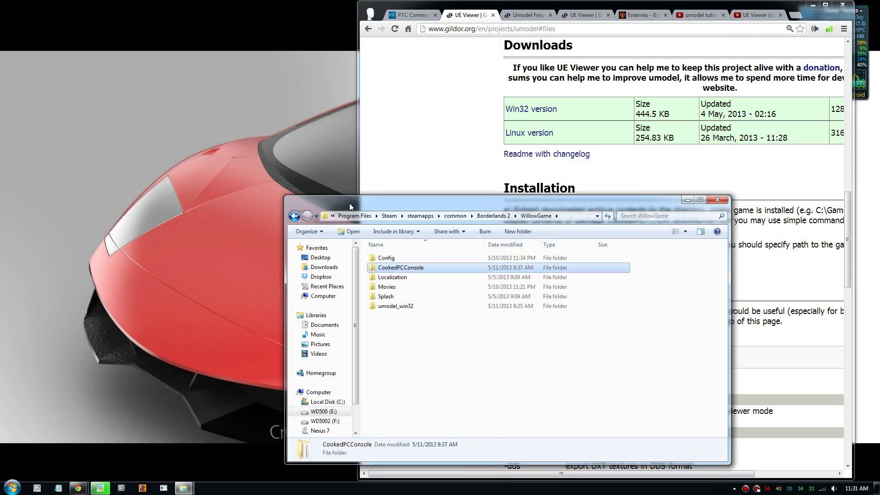
pyautogui.click(397, 306)
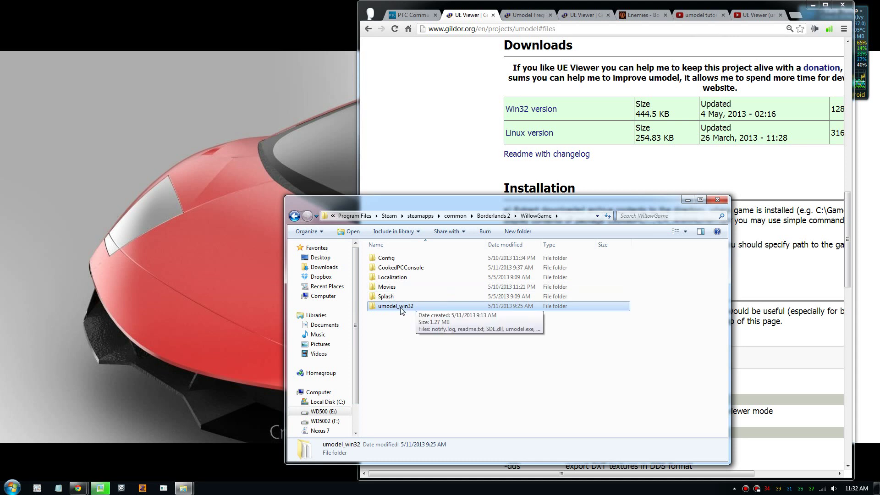
pyautogui.doubleClick(401, 310)
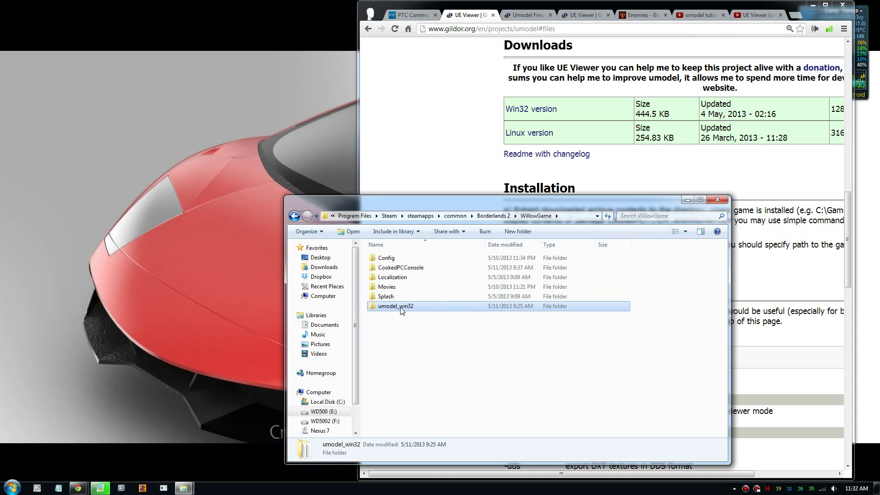
# - Delete umodelGUI.exe and notify.log from the umodel_win32 folder
pyautogui.click(397, 288)
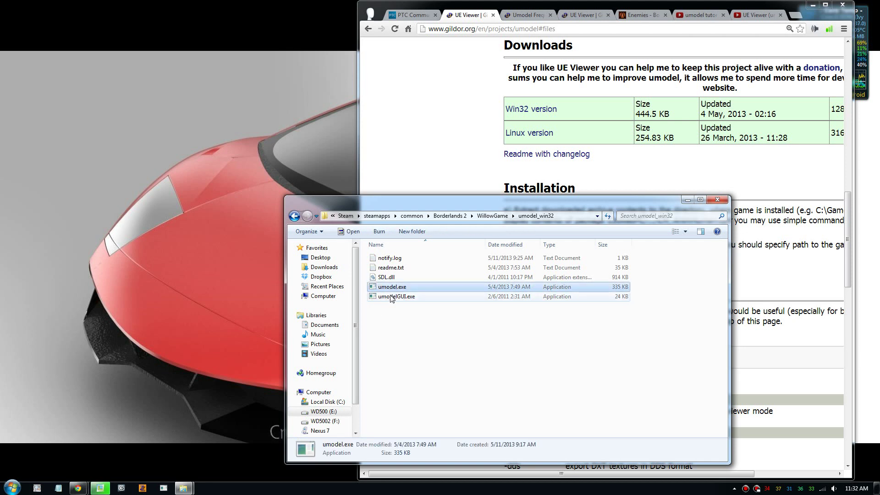
pyautogui.click(394, 298)
pyautogui.press('Delete')
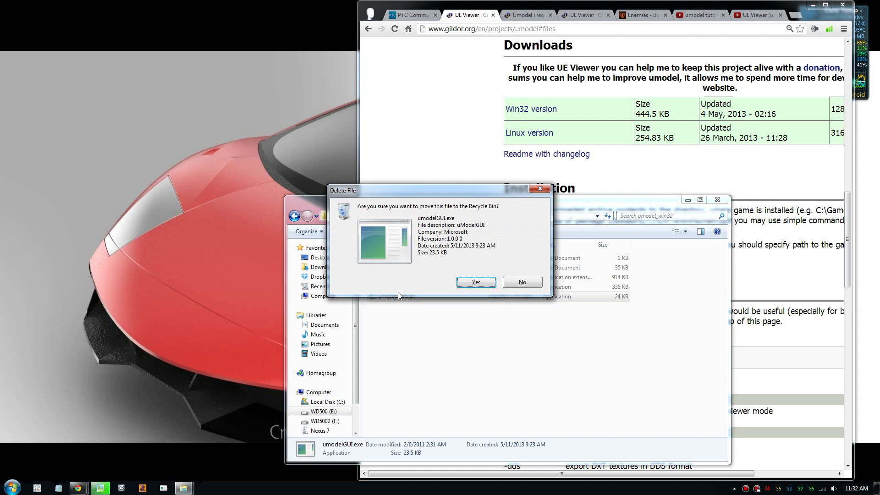
pyautogui.press('Return')
pyautogui.click(390, 259)
pyautogui.press('Delete')
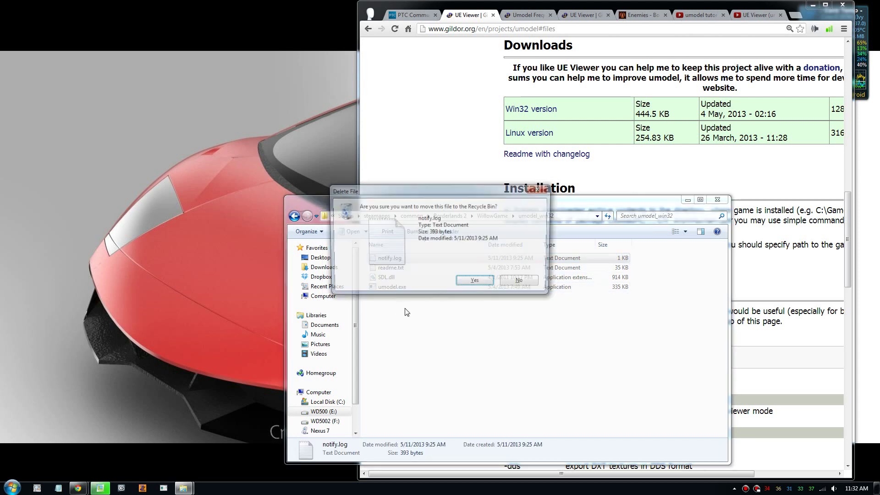
pyautogui.press('Return')
# - Copy SDL.dll and umodel.exe into Borderlands 2's WillowGame\CookedPCConsole folder, replacing the existing umodel.exe
pyautogui.moveTo(408, 300); pyautogui.dragTo(380, 269)
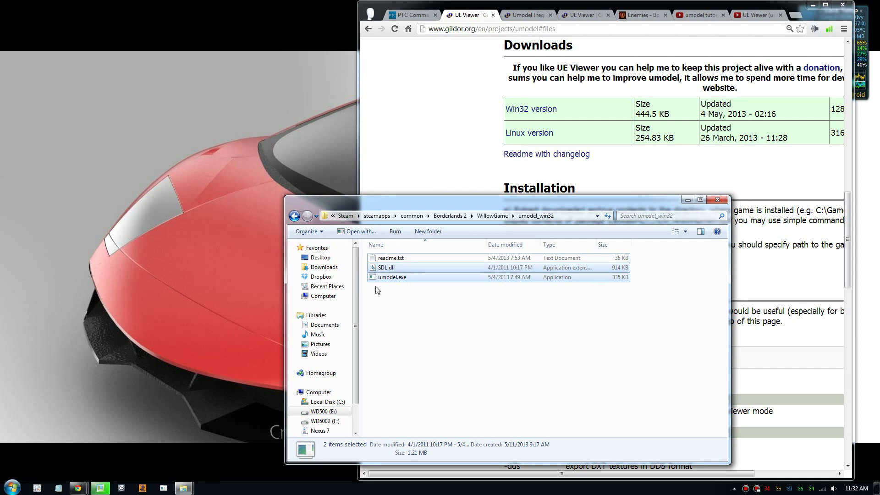
pyautogui.click(294, 216)
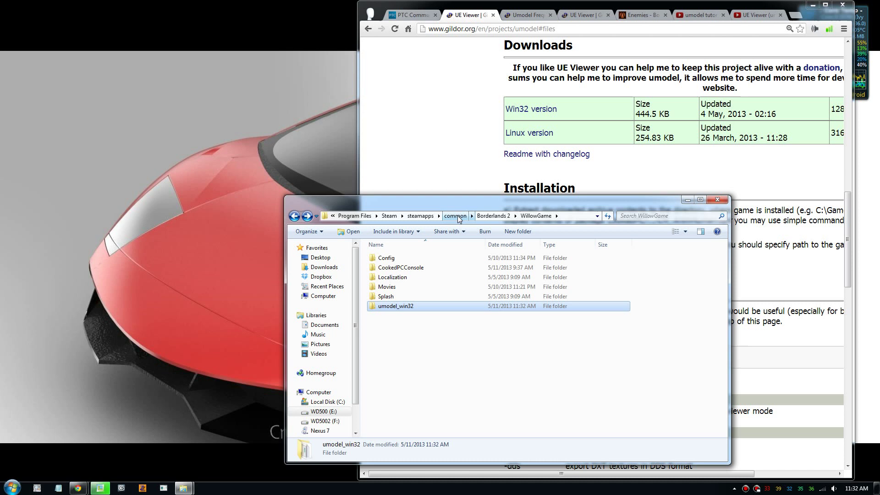
pyautogui.click(489, 216)
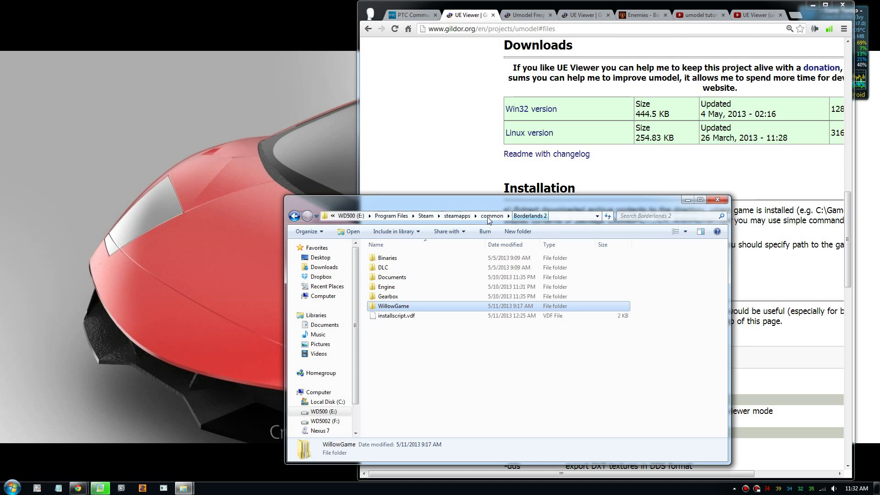
pyautogui.doubleClick(394, 307)
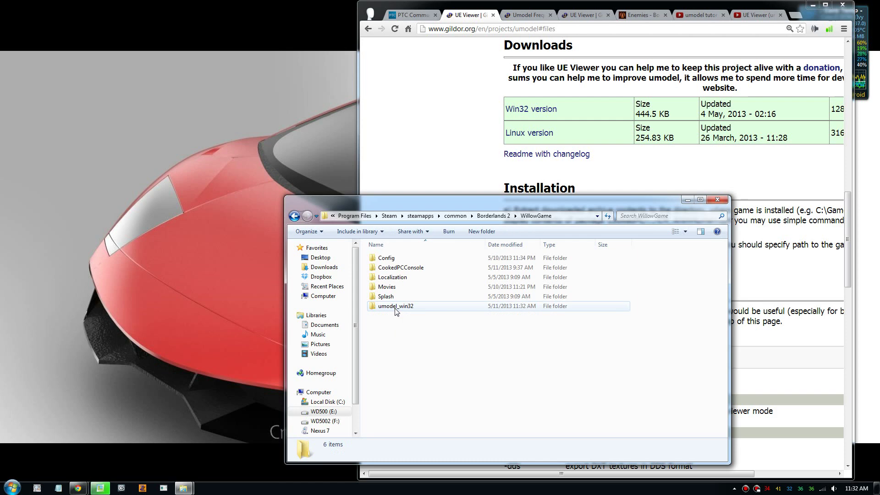
pyautogui.doubleClick(402, 270)
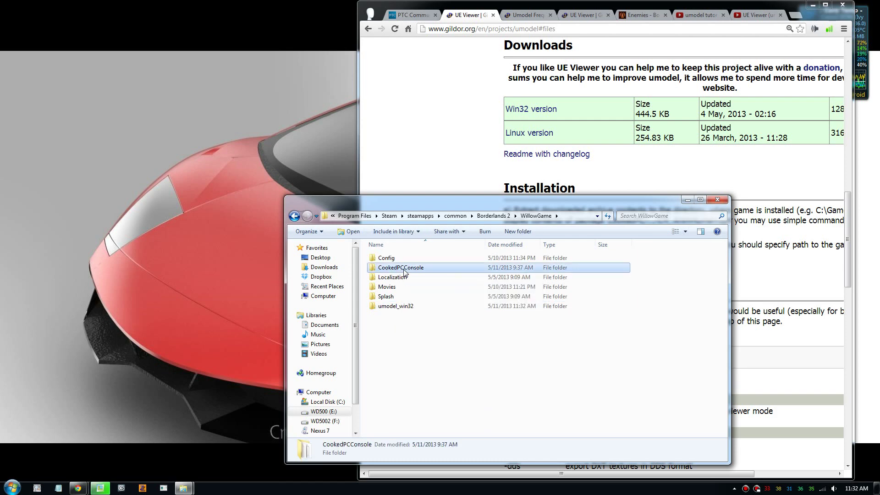
pyautogui.rightClick(665, 325)
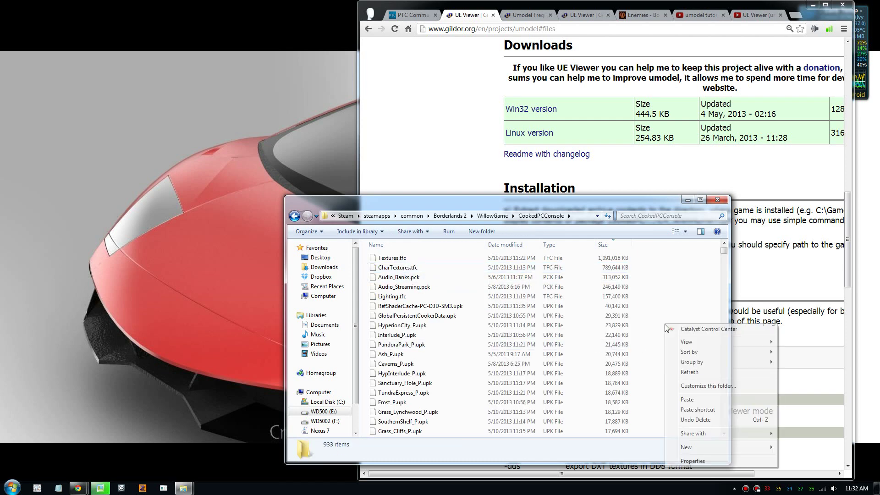
pyautogui.click(688, 400)
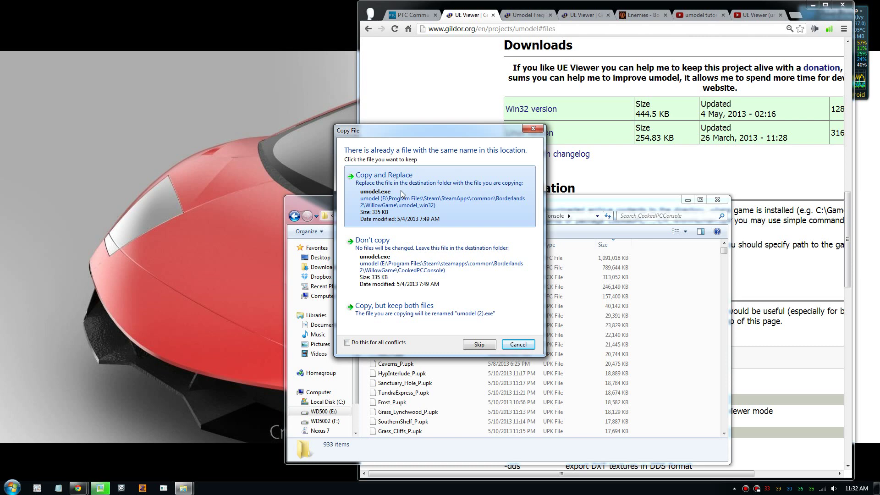
pyautogui.click(400, 190)
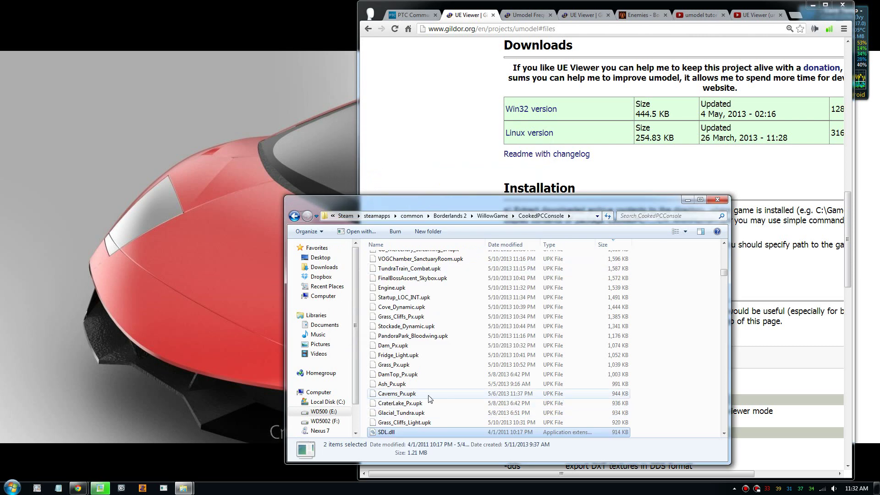
# - Locate and select umodel.exe among the files in the CookedPCConsole folder
pyautogui.scroll(-2, 408, 397)
pyautogui.click(407, 395)
pyautogui.press('u')
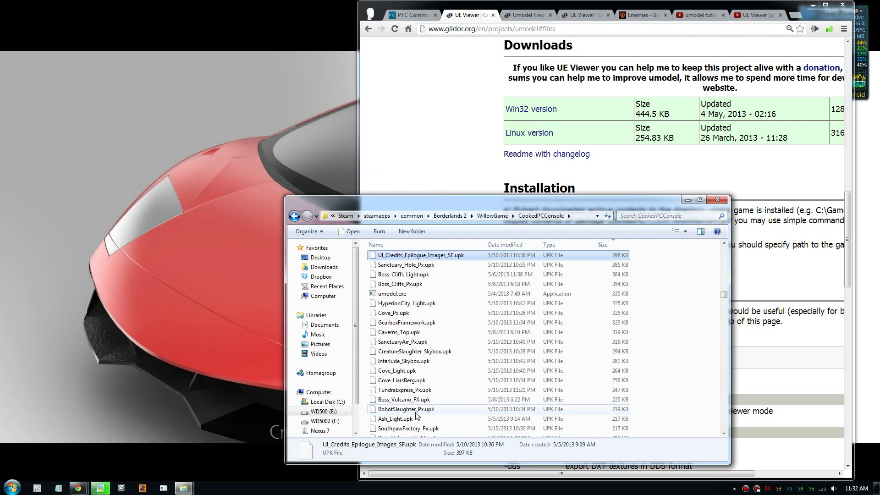
pyautogui.click(403, 296)
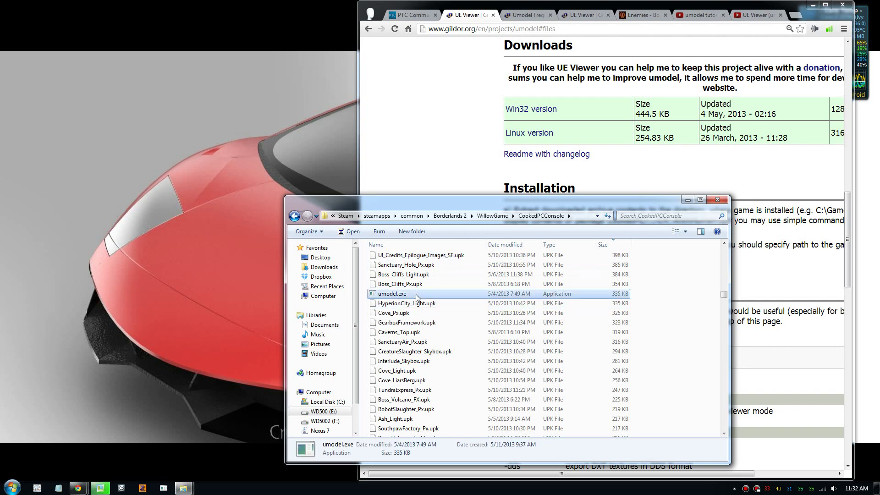
# - Open a new Windows command prompt (cmd)
pyautogui.click(12, 488)
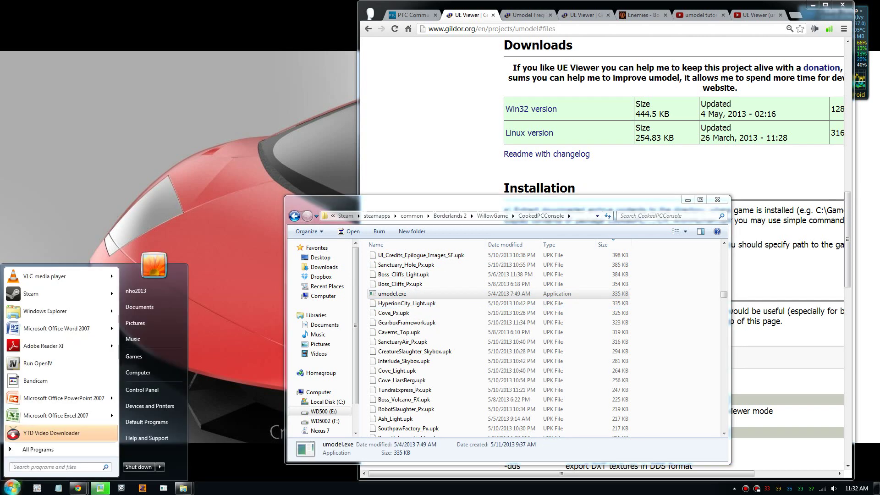
pyautogui.write('c')
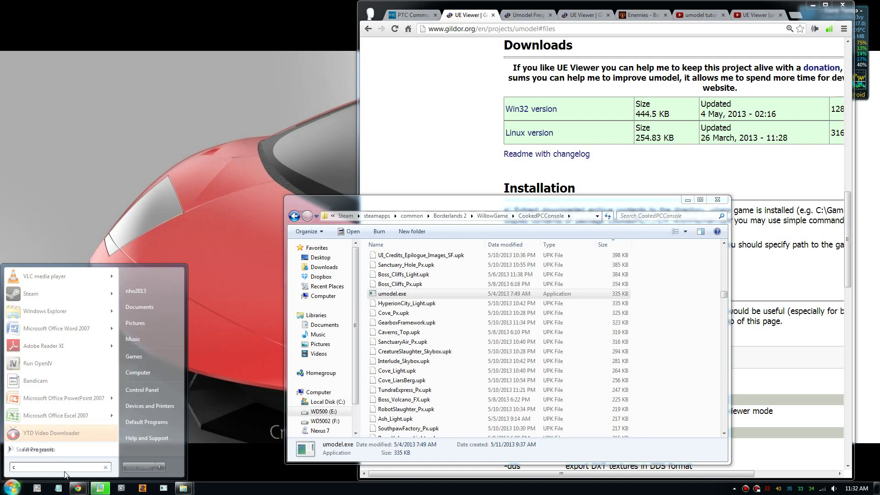
pyautogui.write('md')
pyautogui.press('Return')
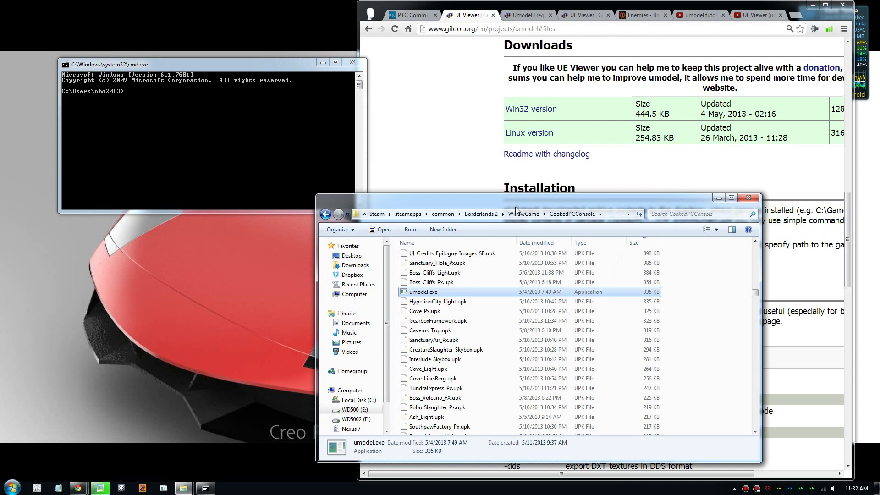
# - Move the File Explorer window clear of the command prompt and copy the full path of the CookedPCConsole folder
pyautogui.moveTo(470, 209); pyautogui.dragTo(521, 200)
pyautogui.click(631, 210)
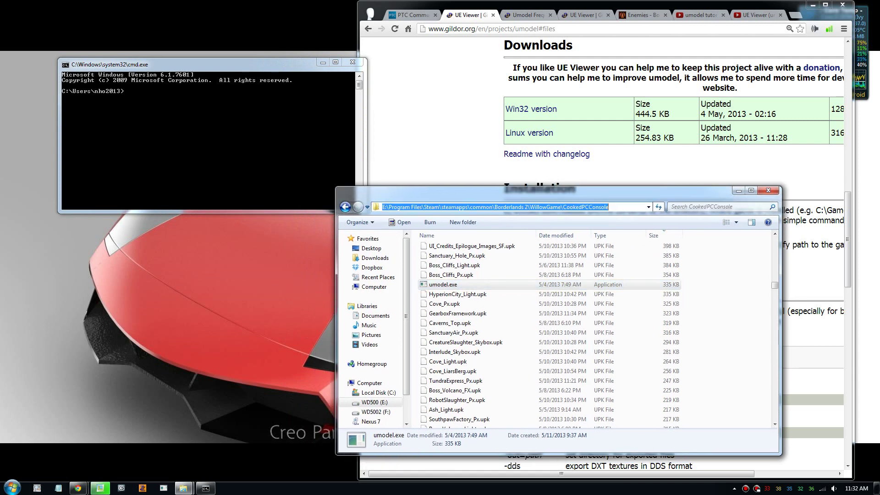
pyautogui.rightClick(631, 209)
pyautogui.click(653, 237)
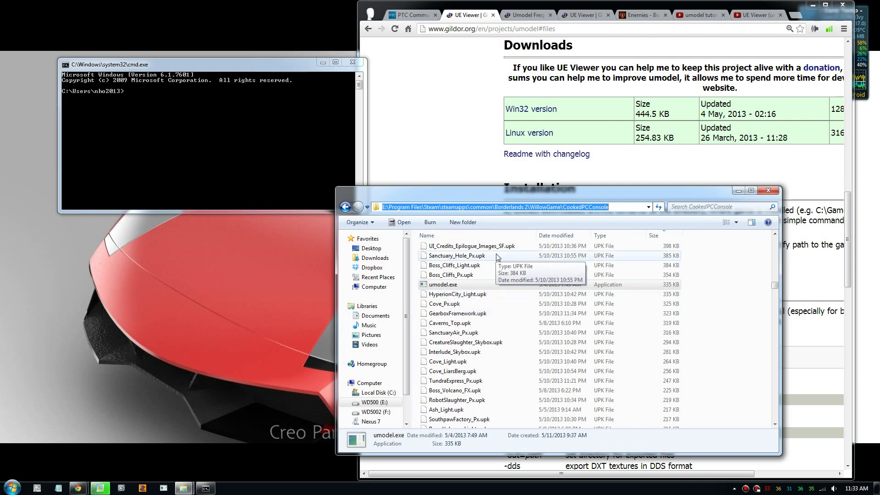
# - In the command prompt, switch to drive E: and change to E:\Program Files\Steam\steamapps\common\Borderlands 2\WillowGame\CookedPCConsole
pyautogui.click(214, 147)
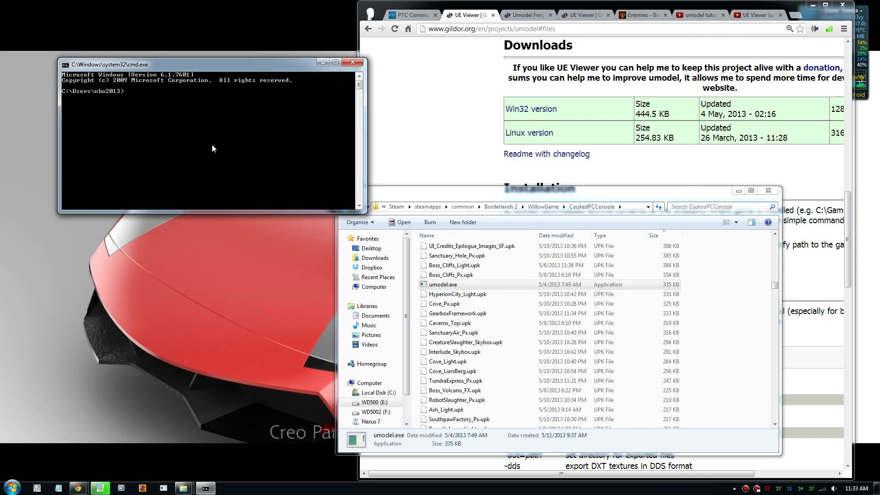
pyautogui.write('e:cd')
pyautogui.rightClick(117, 112)
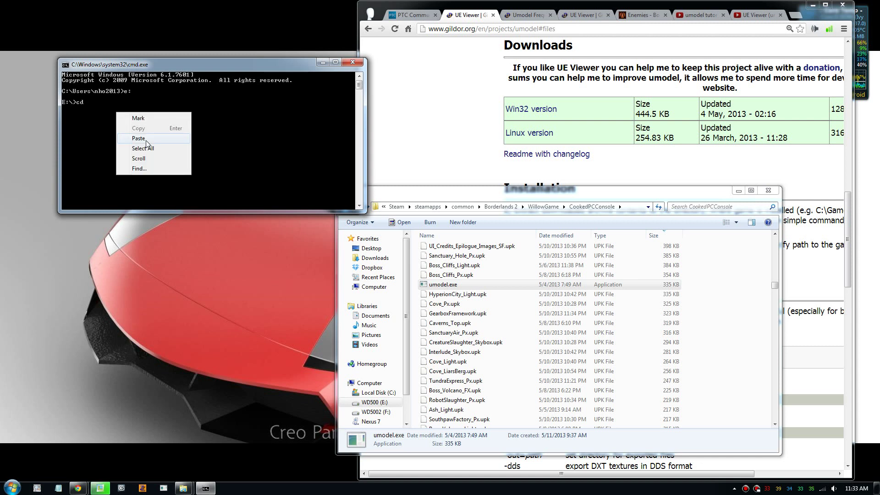
pyautogui.click(138, 139)
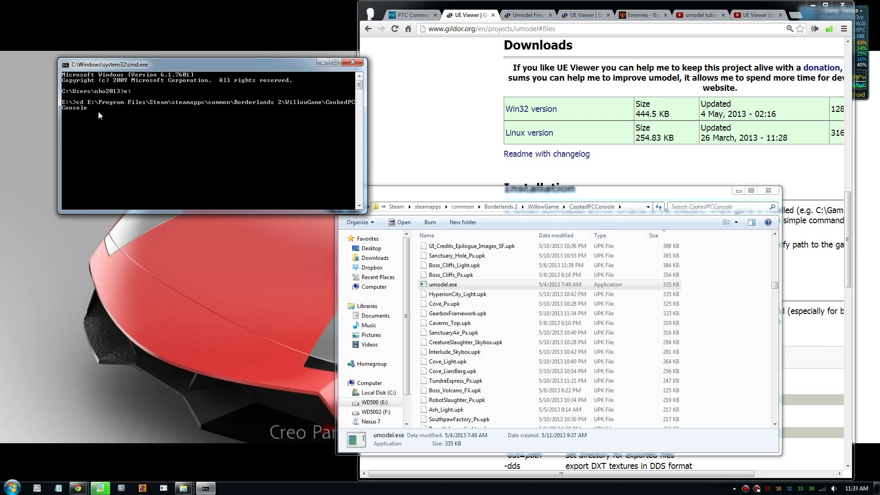
pyautogui.press('Return')
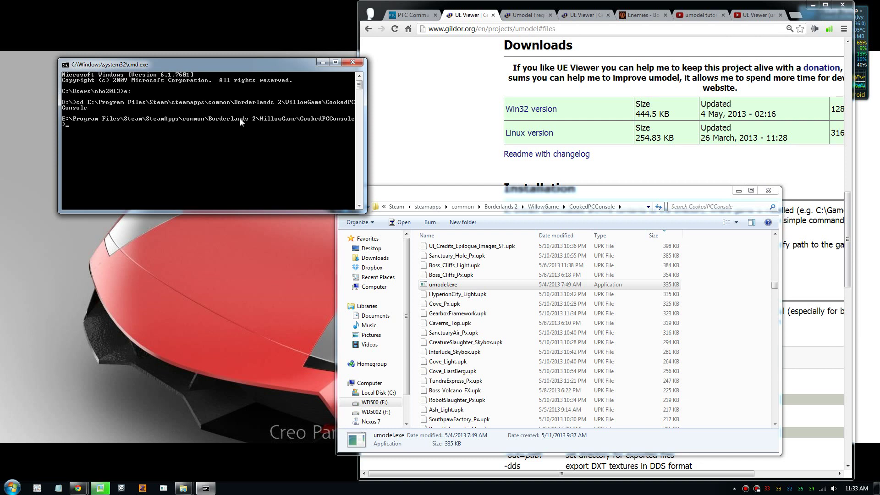
# - Write the command "umodel -meshes -lzo" at the prompt, checking the Umodel FAQ for the correct compression option
pyautogui.write('umodel -meshes -3')
pyautogui.click(472, 34)
pyautogui.click(519, 18)
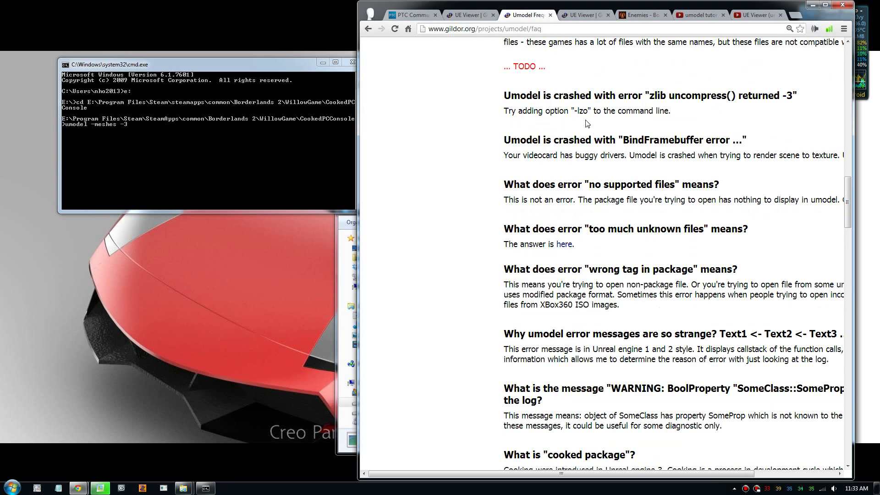
pyautogui.click(256, 134)
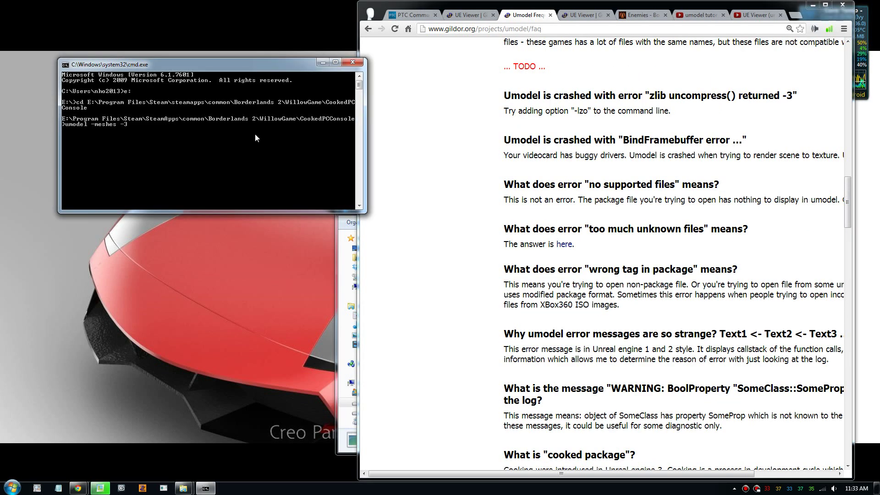
pyautogui.press('BackSpace')
pyautogui.write('lzo')
# - Review the FAQ entry on the "zlib uncompress() returned -3" error and its -lzo advice, then return to the unfinished command
pyautogui.moveTo(578, 111); pyautogui.dragTo(584, 111)
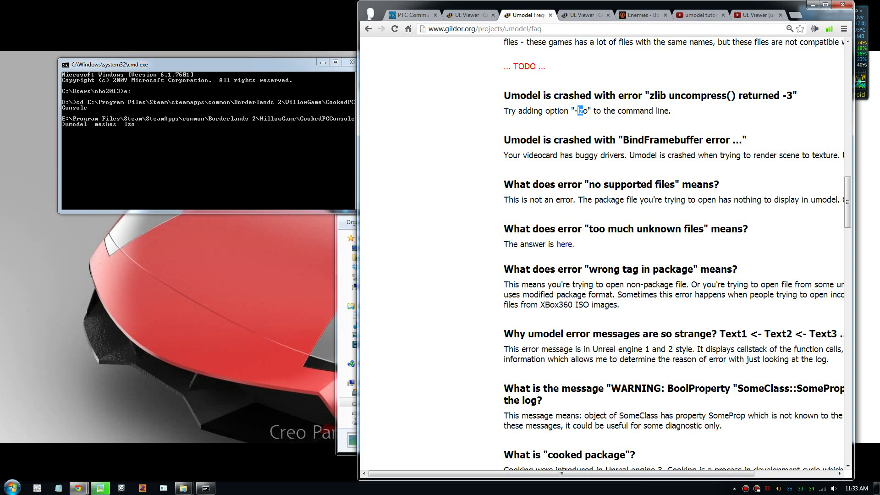
pyautogui.moveTo(649, 95); pyautogui.dragTo(827, 81)
pyautogui.click(826, 82)
pyautogui.moveTo(512, 111); pyautogui.dragTo(577, 110)
pyautogui.click(130, 120)
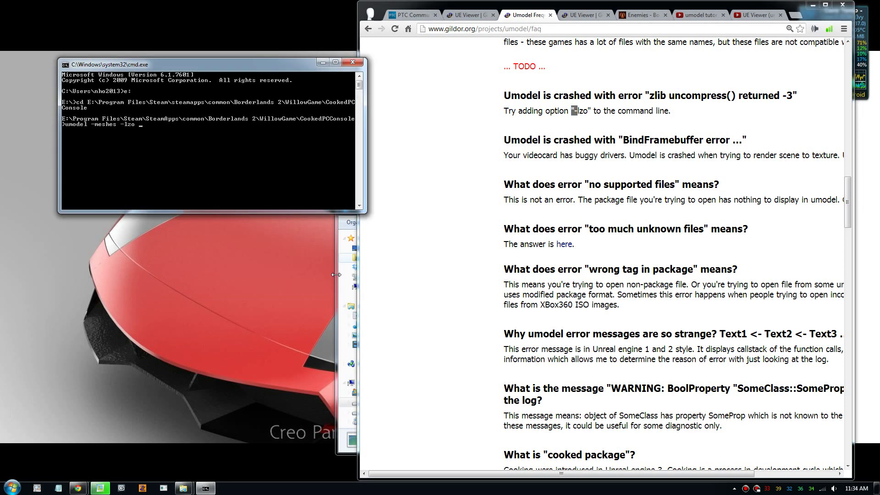
# - Search the CookedPCConsole folder for the packages whose names start with GD
pyautogui.click(348, 266)
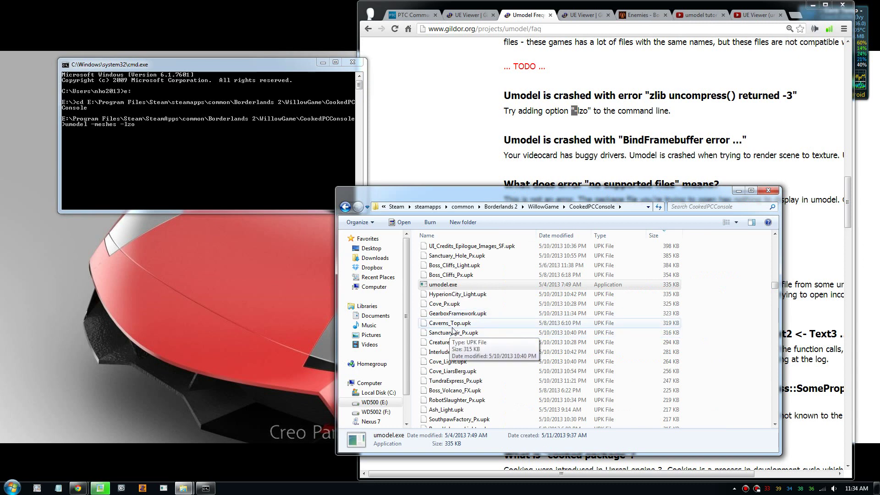
pyautogui.click(451, 324)
pyautogui.scroll(2, 452, 324)
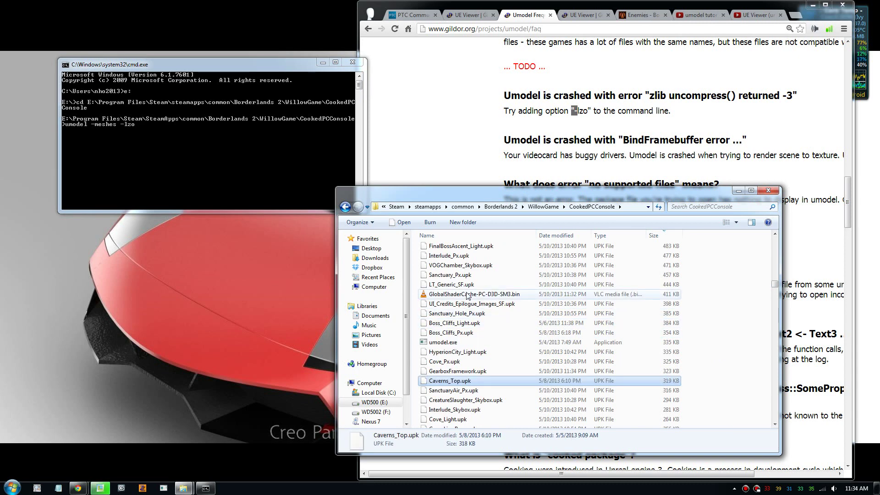
pyautogui.click(440, 372)
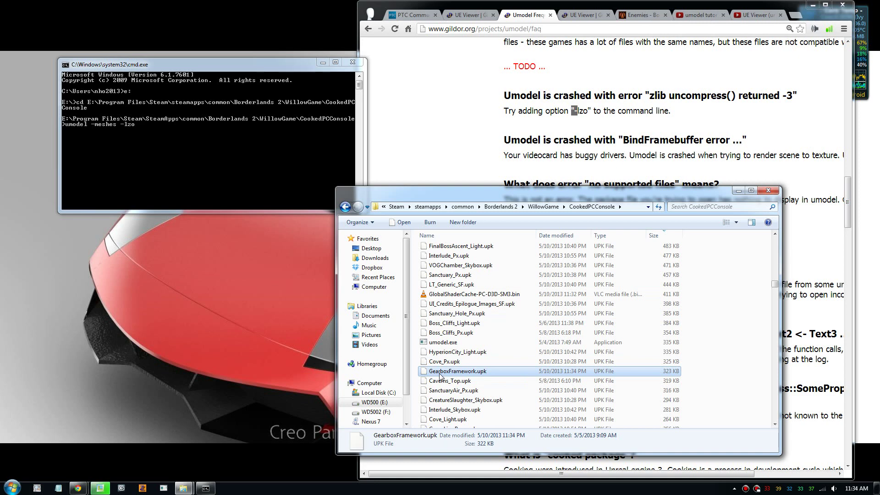
pyautogui.press('g')
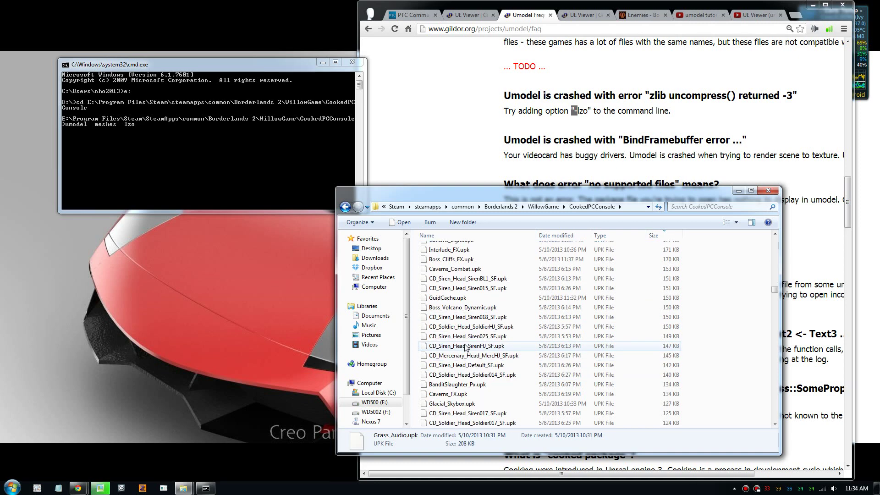
pyautogui.scroll(1, 466, 348)
pyautogui.press('g')
pyautogui.press('g')
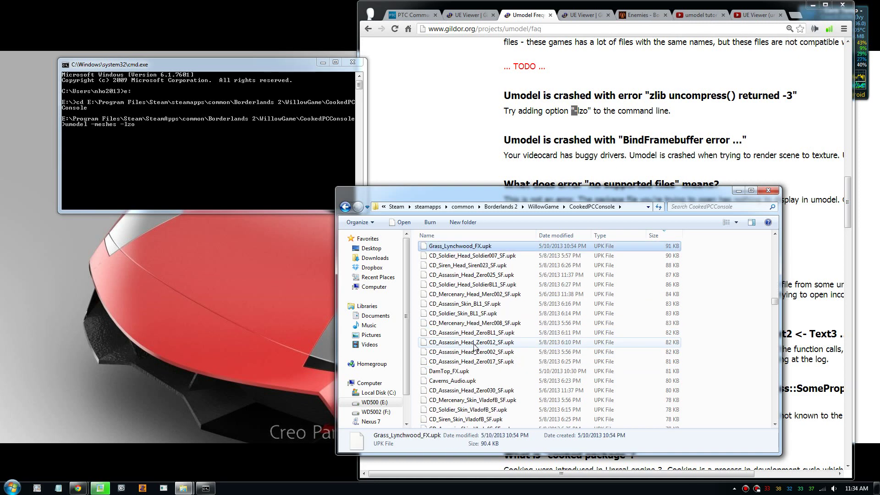
pyautogui.scroll(5, 472, 347)
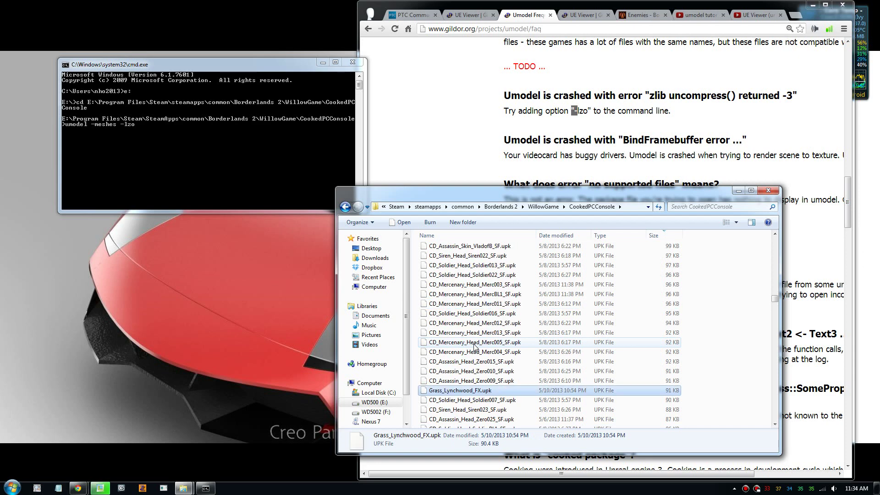
pyautogui.press('g')
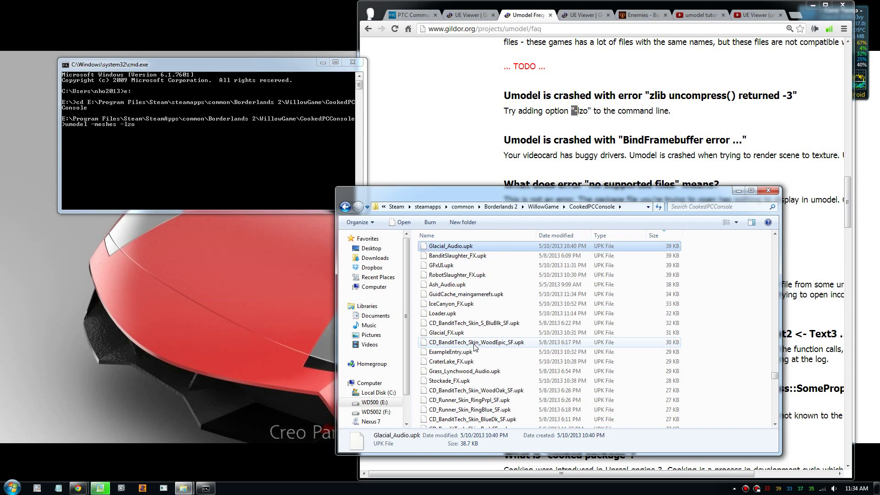
pyautogui.write('gd')
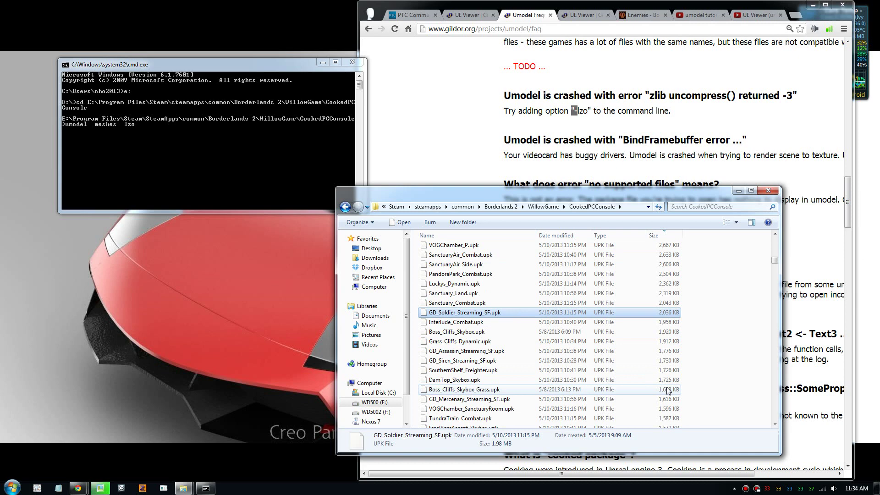
# - Look over the Siren and Soldier streaming packages, then copy the name of GD_Mercenary_Streaming_SF.upk without its extension
pyautogui.click(457, 361)
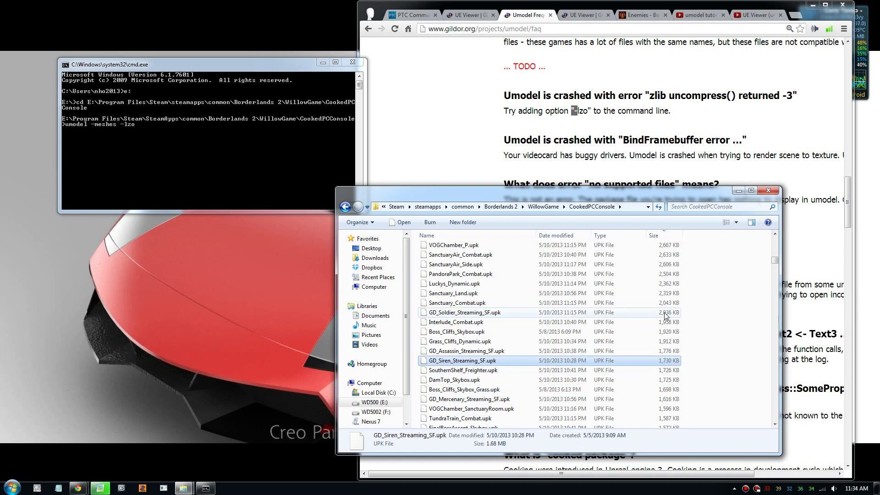
pyautogui.click(466, 314)
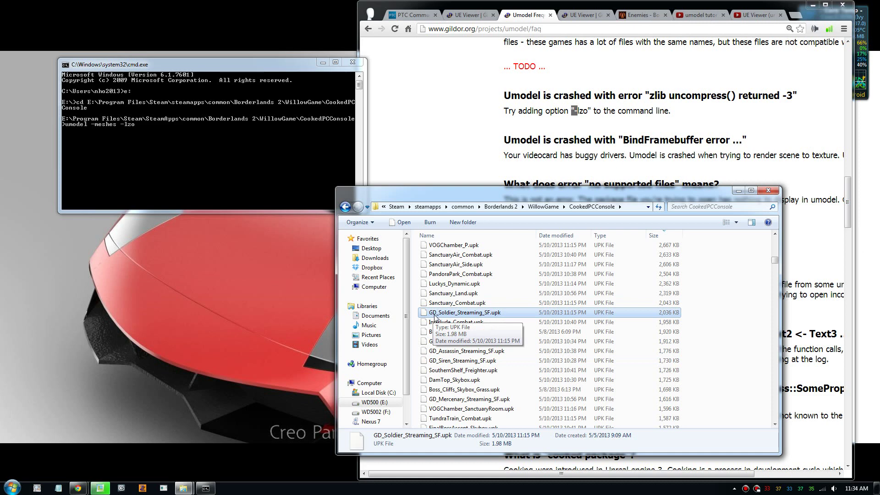
pyautogui.click(443, 362)
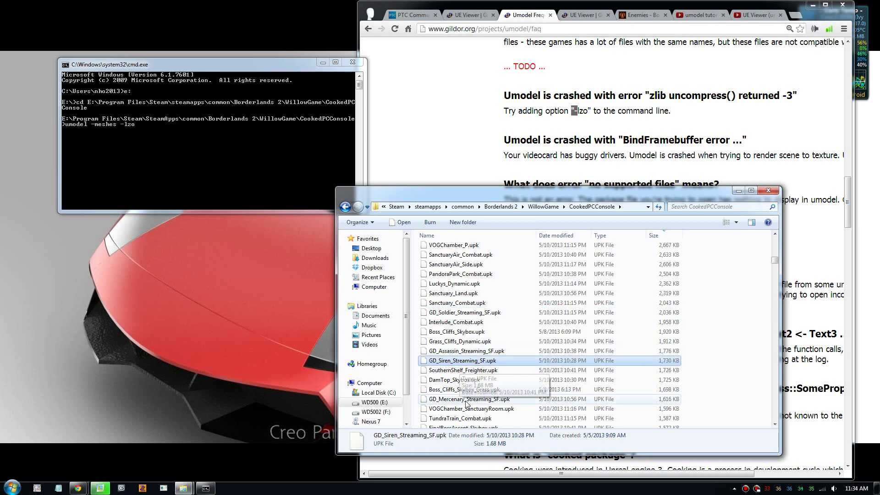
pyautogui.click(434, 399)
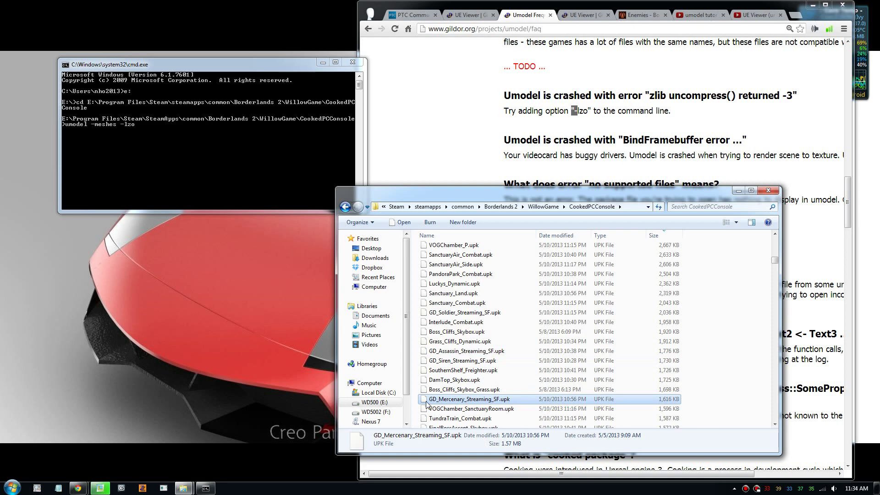
pyautogui.click(455, 400)
pyautogui.rightClick(455, 399)
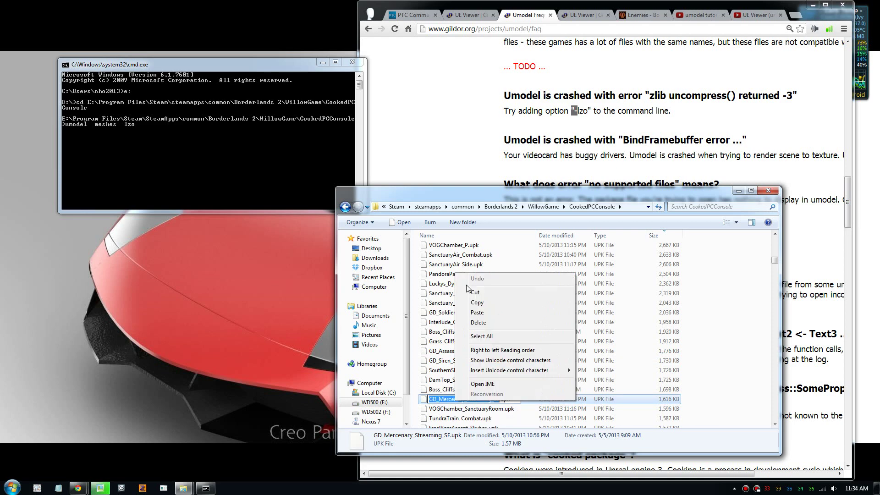
pyautogui.click(477, 303)
# - Append the copied package name GD_Mercenary_Streaming_SF to the umodel command and run it
pyautogui.click(95, 128)
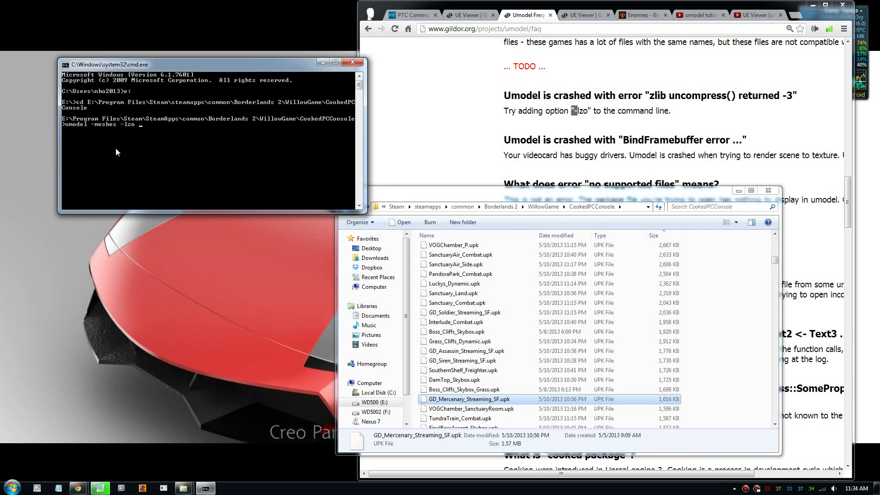
pyautogui.hotkey('ctrl', 'v')
pyautogui.press('BackSpace')
pyautogui.rightClick(142, 130)
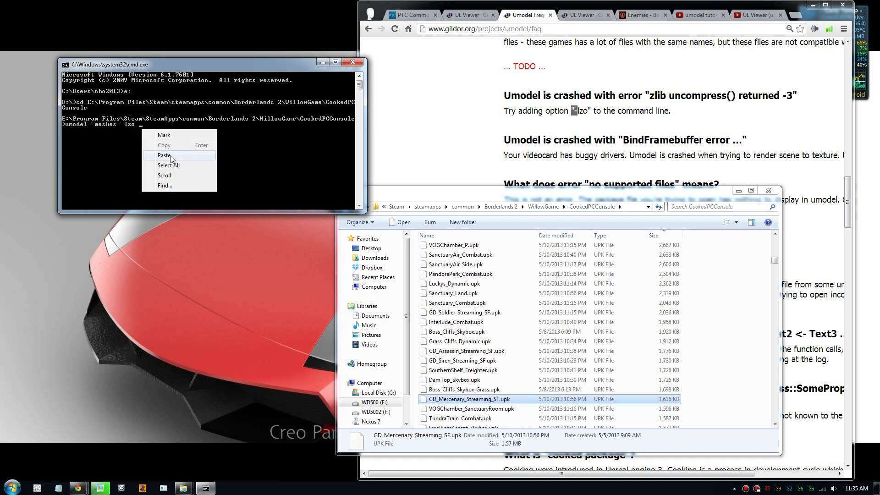
pyautogui.click(164, 155)
pyautogui.press('Return')
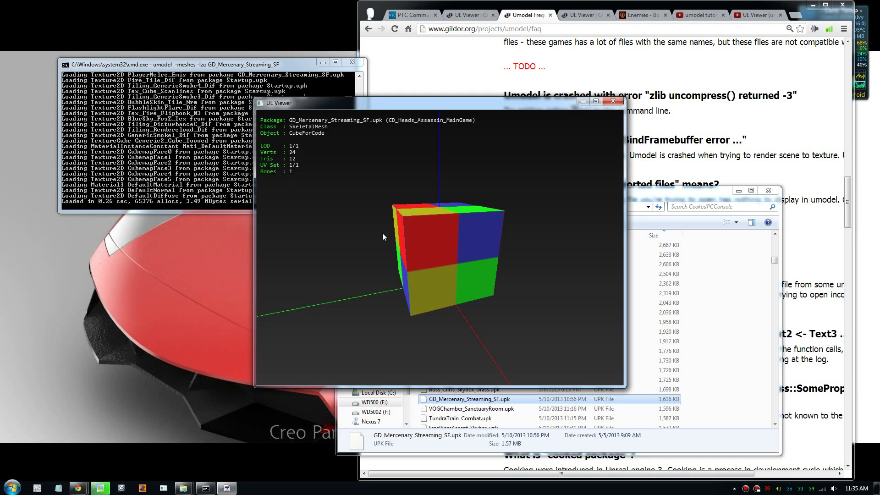
# - Maximize the UE Viewer window and browse the package's meshes up to MercKnuckles, returning to Char_MercBody
pyautogui.click(597, 101)
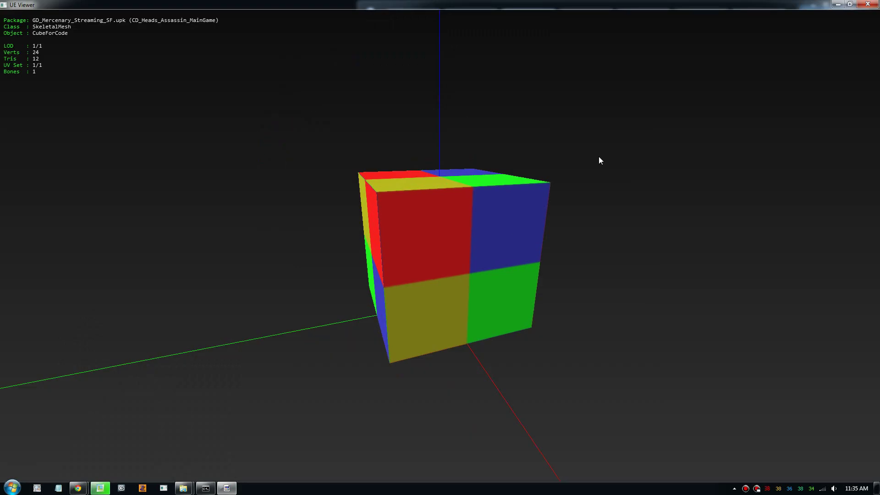
pyautogui.press('pagedown')
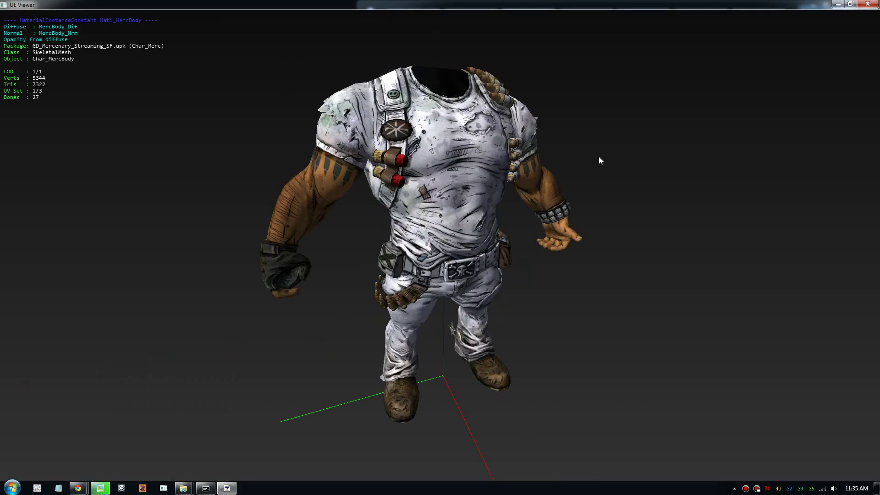
pyautogui.press('pagedown')
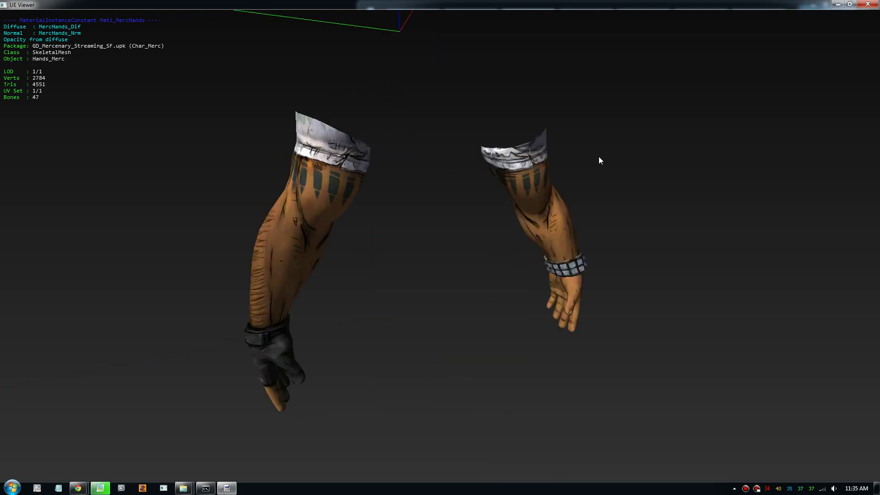
pyautogui.press('pagedown')
pyautogui.press('pagedown')
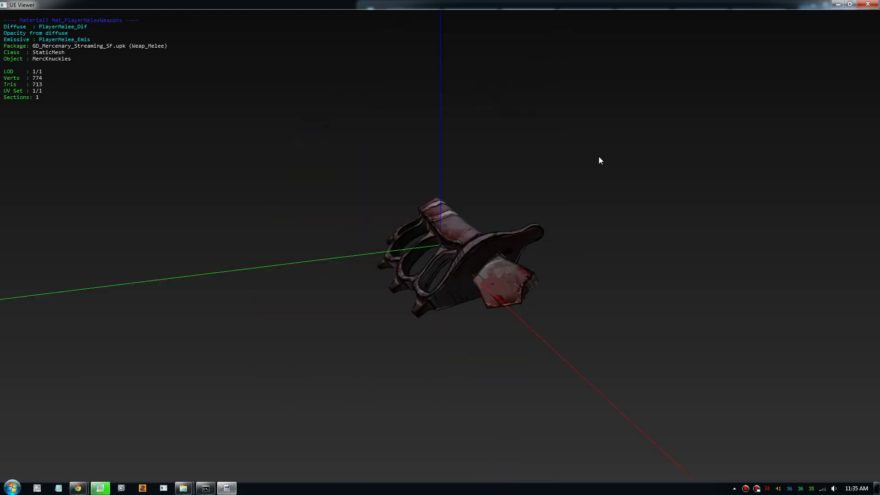
pyautogui.press('pageup')
pyautogui.press('pageup')
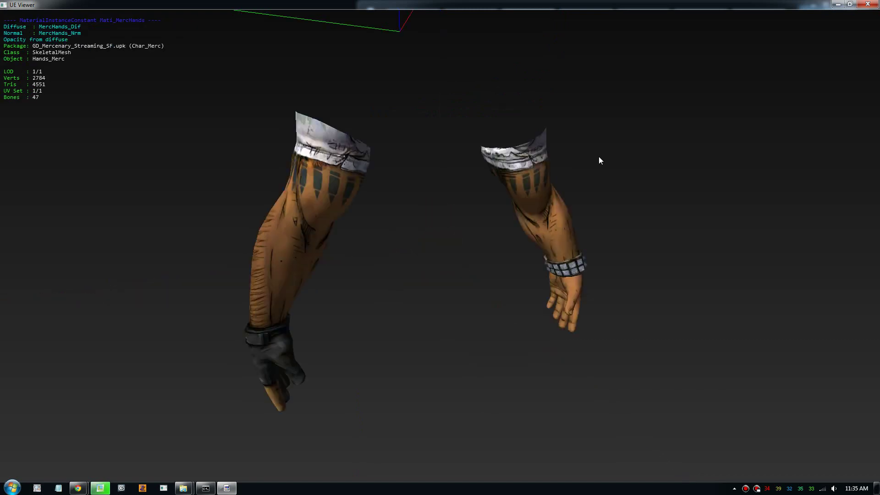
pyautogui.press('pageup')
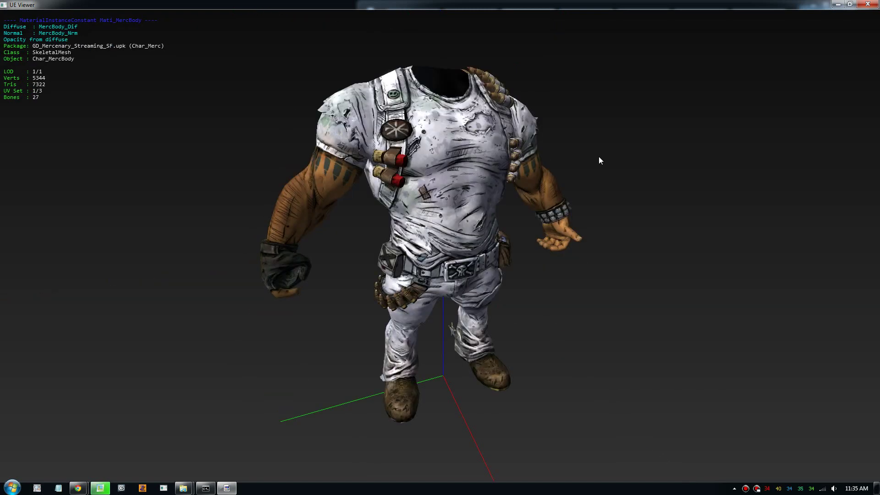
# - Inspect the Char_MercBody mesh from several angles and show the viewer's keyboard help
pyautogui.moveTo(599, 156); pyautogui.dragTo(591, 229)
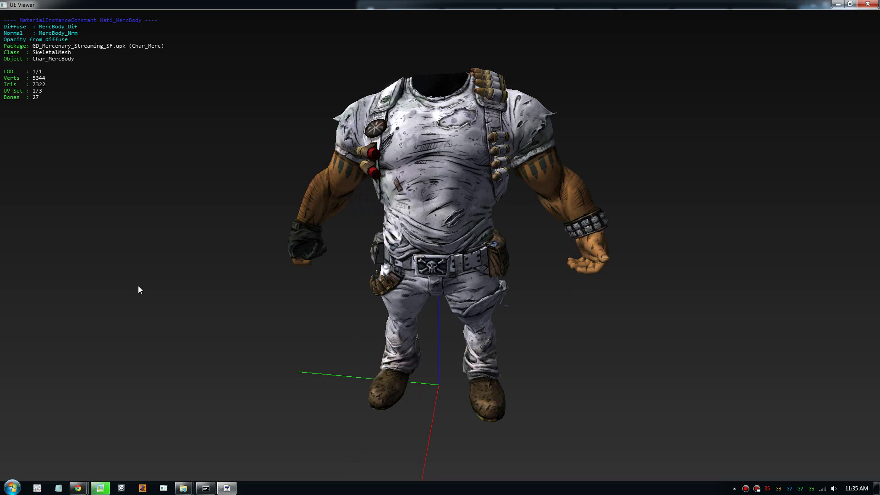
pyautogui.press('h')
pyautogui.moveTo(493, 261); pyautogui.dragTo(355, 246)
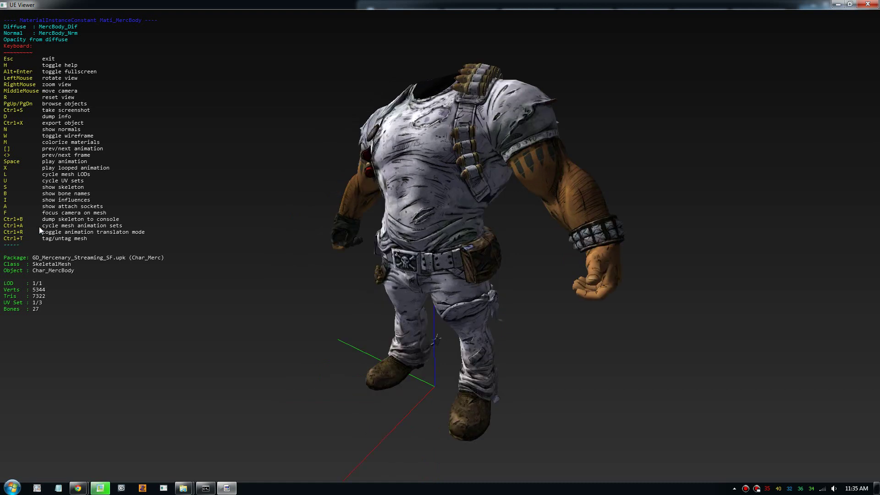
# - Assign the 1st_Person_AssaultRifle animation set to the body mesh and step through its first animations, returning to no animation
pyautogui.hotkey('ctrl', 'a')
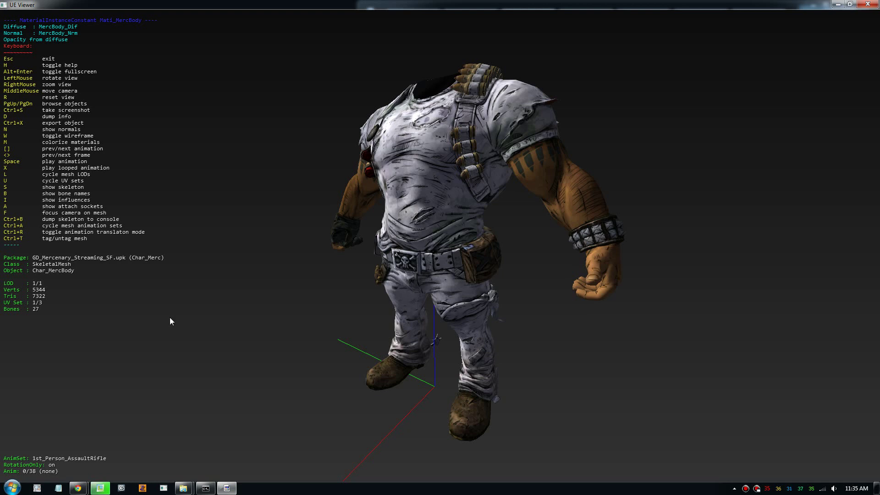
pyautogui.press(']')
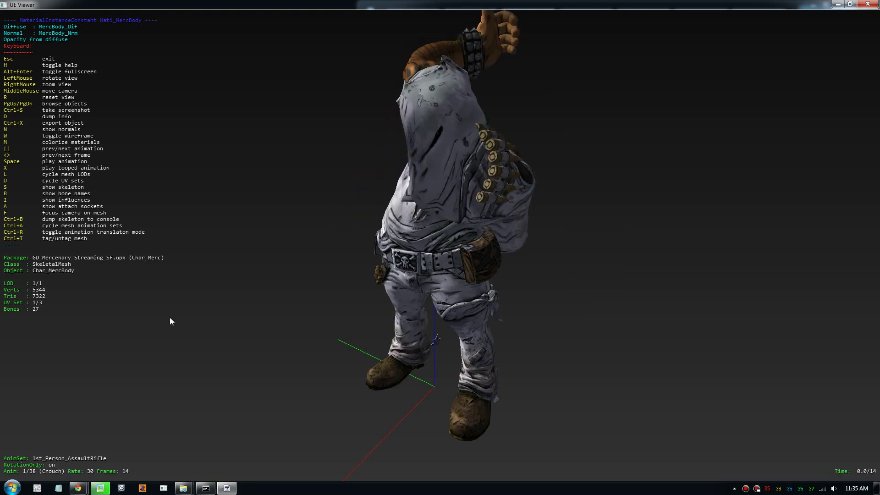
pyautogui.press(']')
pyautogui.press('[')
pyautogui.press('[')
# - View the body from other angles, step through the Crouch and Draw animations, and return to Crouch
pyautogui.moveTo(199, 315); pyautogui.dragTo(294, 315)
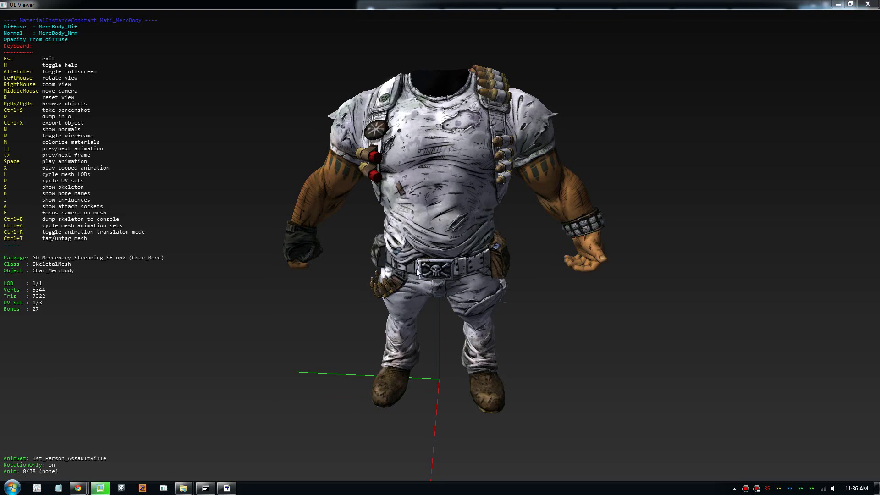
pyautogui.moveTo(418, 272); pyautogui.dragTo(532, 274)
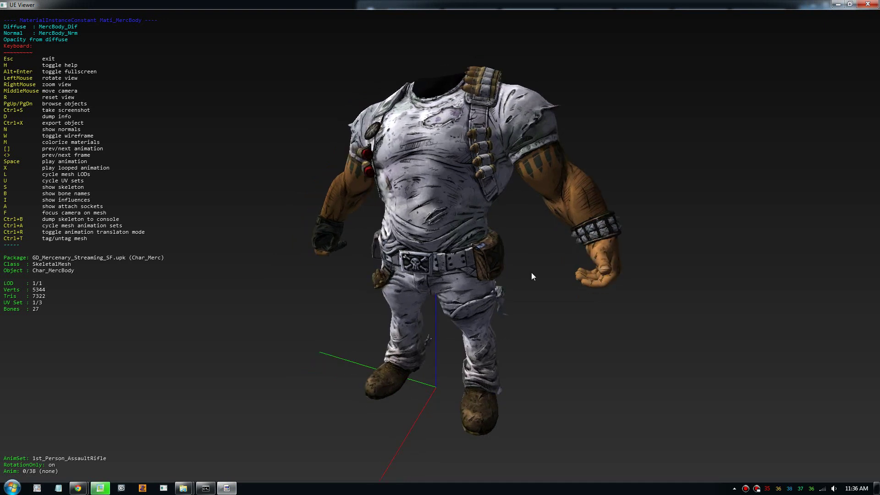
pyautogui.press(']')
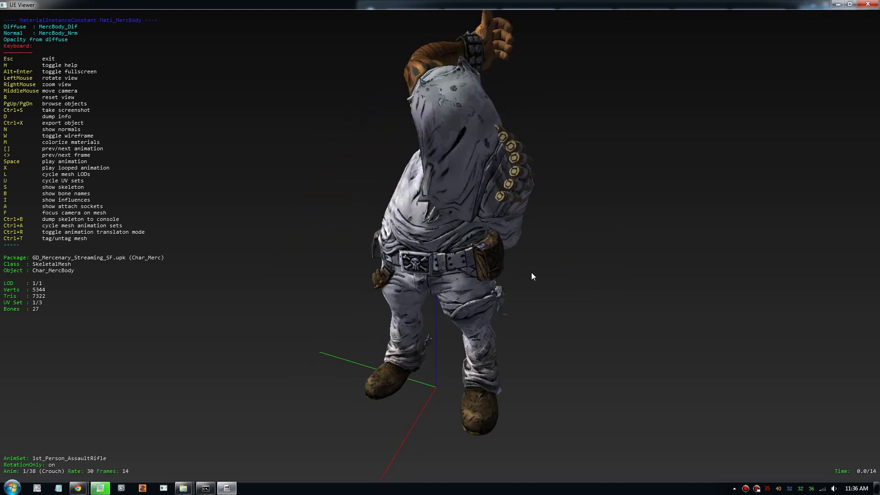
pyautogui.press(']')
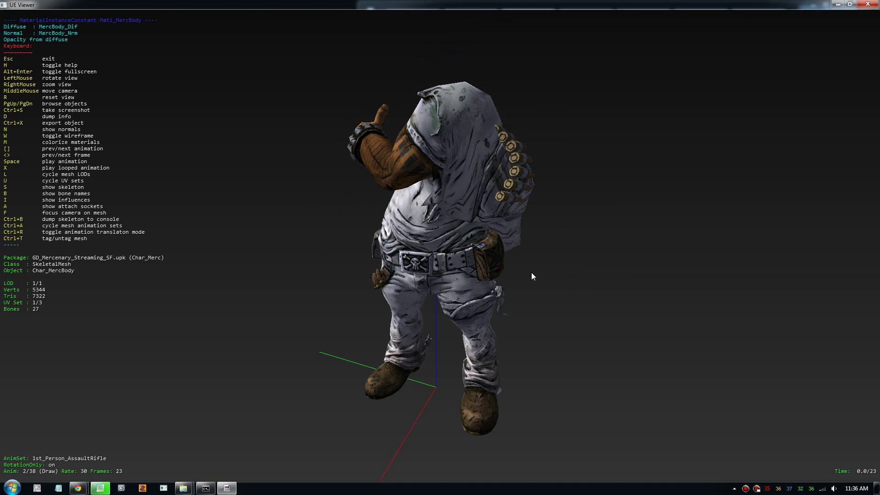
pyautogui.press('[')
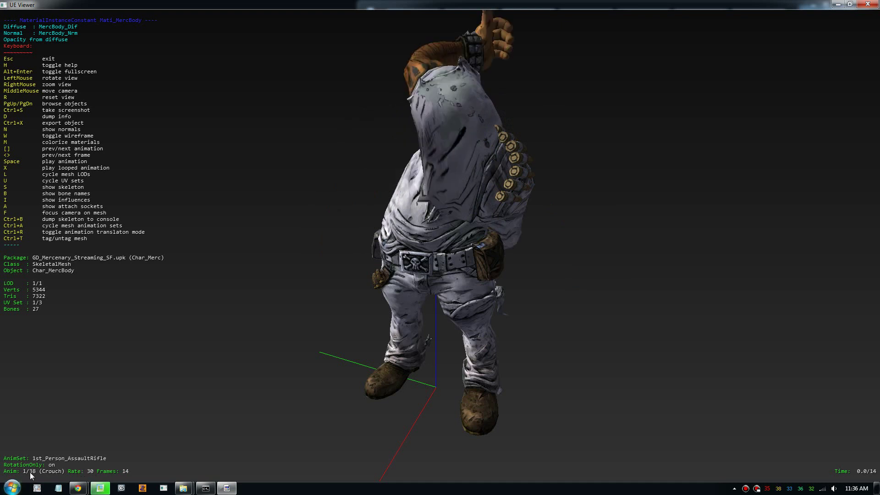
# - Cycle the body mesh's animation sets from 1st_Person_Generic to 1st_Person_Shotgun and display its Idle animation
pyautogui.hotkey('ctrl', 'a')
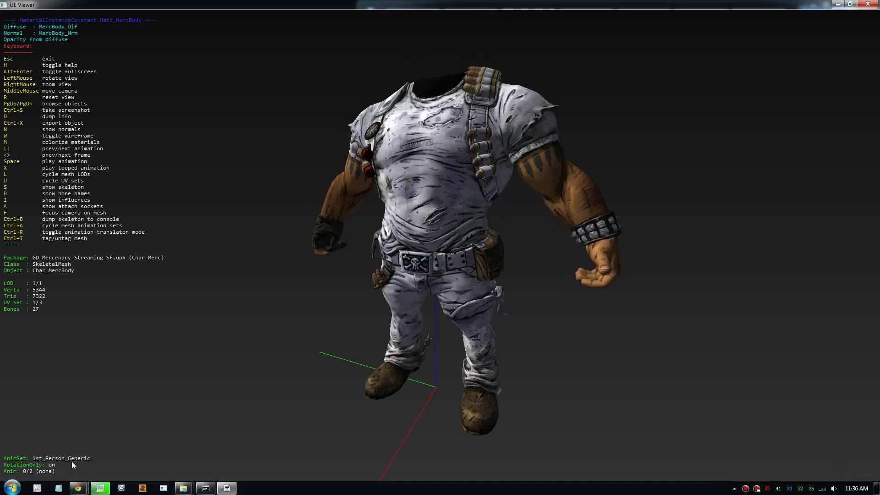
pyautogui.hotkey('ctrl', 'a')
pyautogui.hotkey('ctrl', 'a')
pyautogui.hotkey('ctrl', 'a')
pyautogui.press(']')
pyautogui.press(']')
pyautogui.press('[')
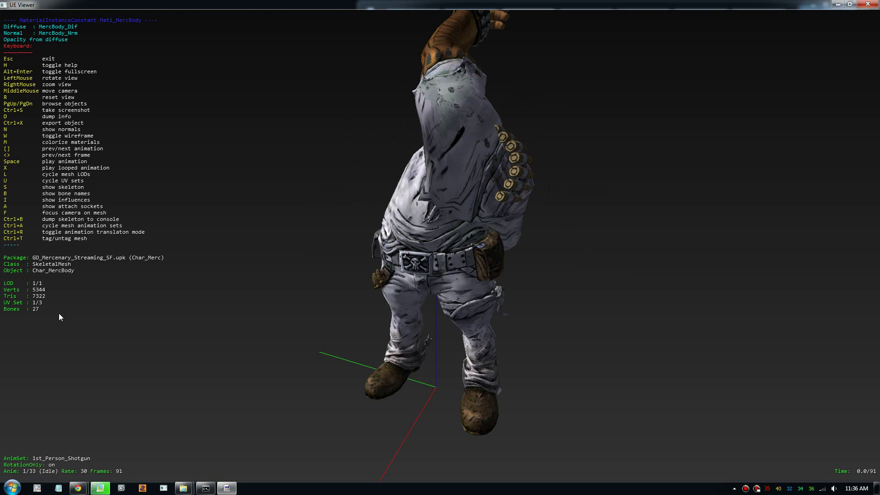
# - Cycle on through the 1st_Person_SMG and Base_Merc animation sets to Merc_1st, previewing Base_Merc's Aimoffset_Cc pose
pyautogui.hotkey('ctrl', 'a')
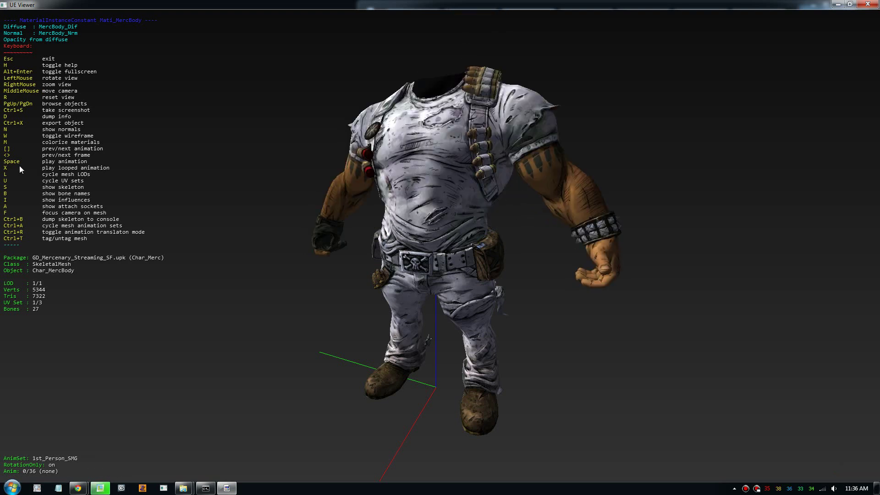
pyautogui.hotkey('ctrl', 'a')
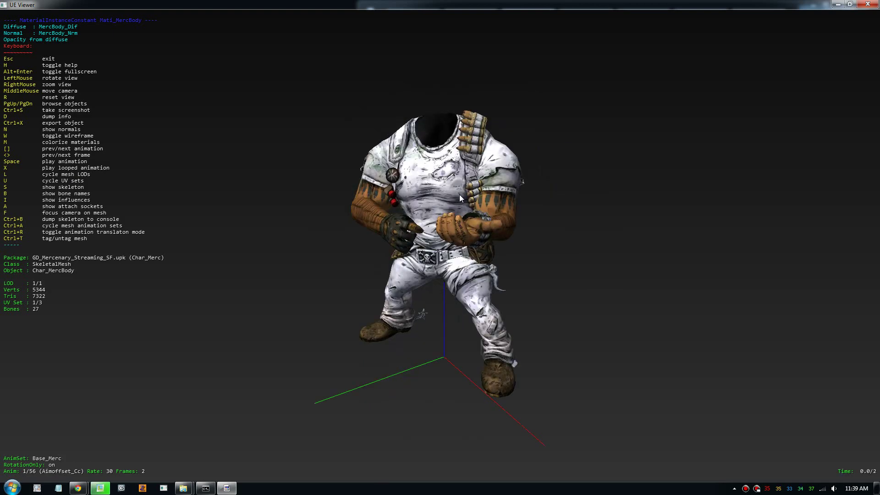
pyautogui.press(']')
pyautogui.hotkey('ctrl', 'a')
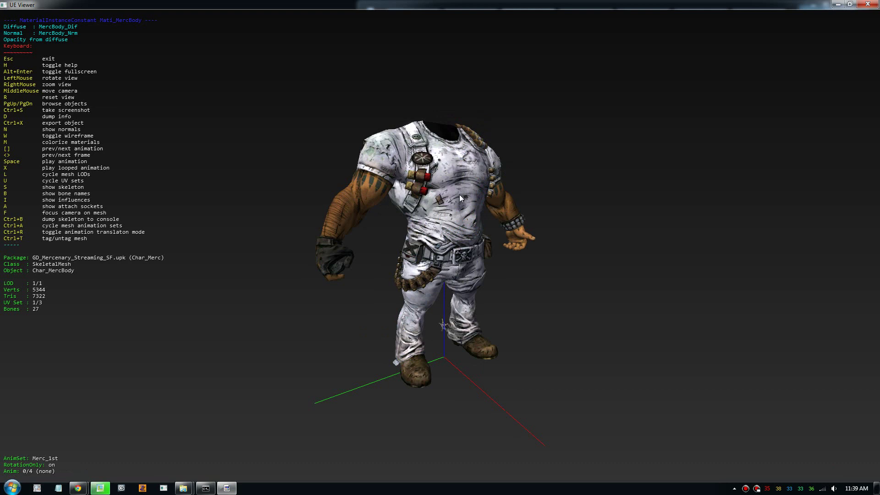
# - Assign the Rifle_Merc animation set and step through its first animations, from ADD_Fire past Holster
pyautogui.hotkey('ctrl', 'a')
pyautogui.press(']')
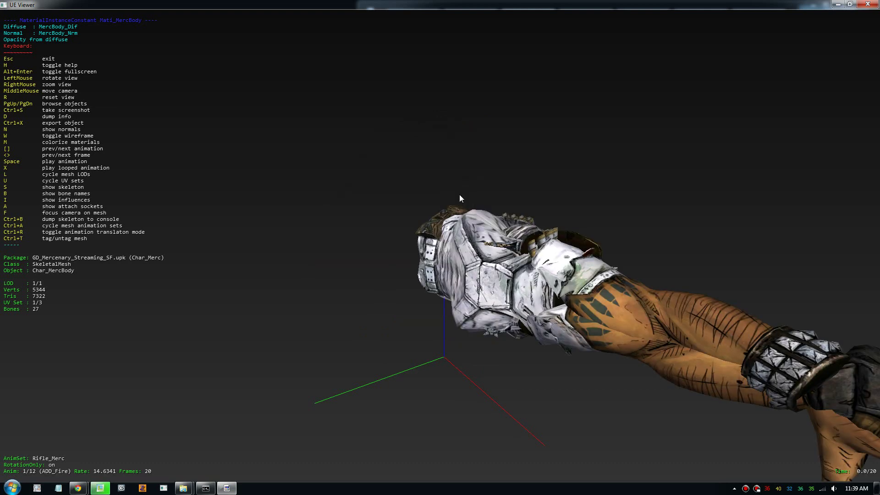
pyautogui.press(']')
pyautogui.press(']')
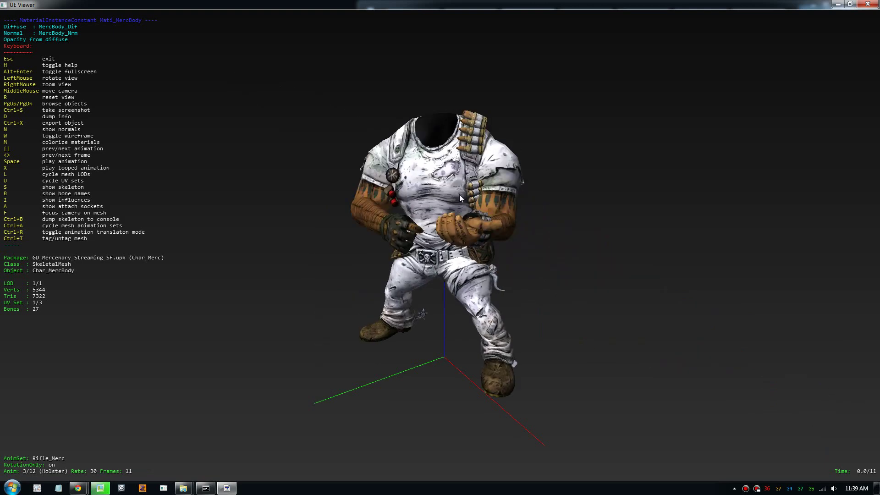
pyautogui.press(']')
# - Assign the RocketLauncher_Merc animation set, play its Draw animation and inspect the body closely from the front
pyautogui.hotkey('ctrl', 'a')
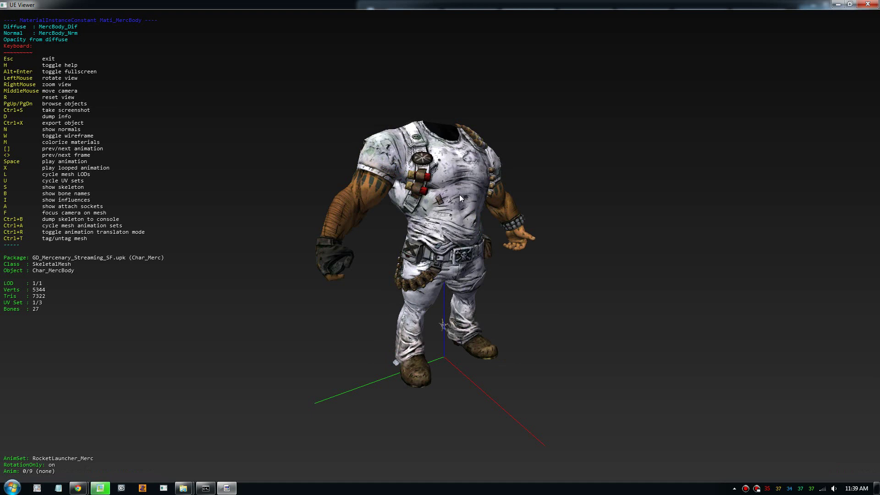
pyautogui.press(']')
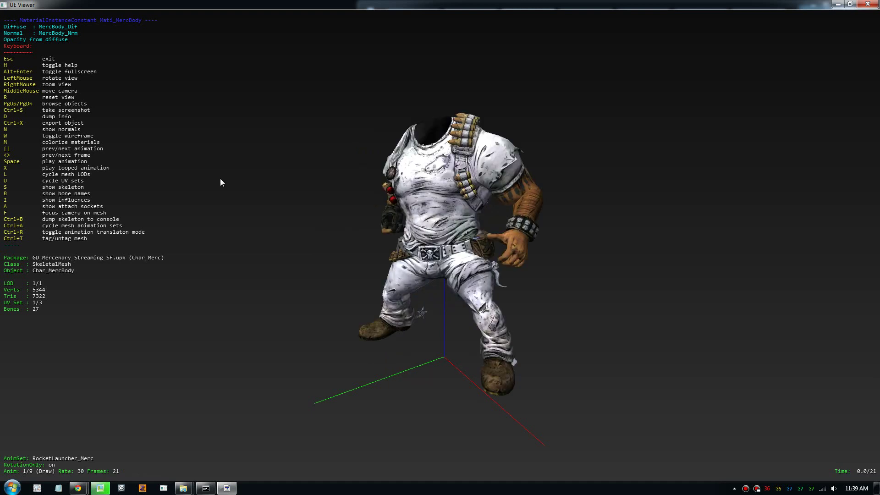
pyautogui.press('space')
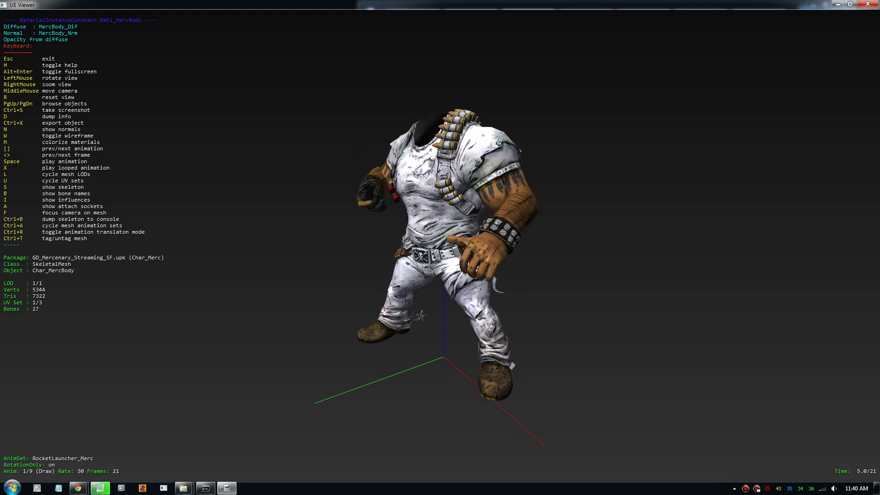
pyautogui.moveTo(353, 238); pyautogui.dragTo(445, 254)
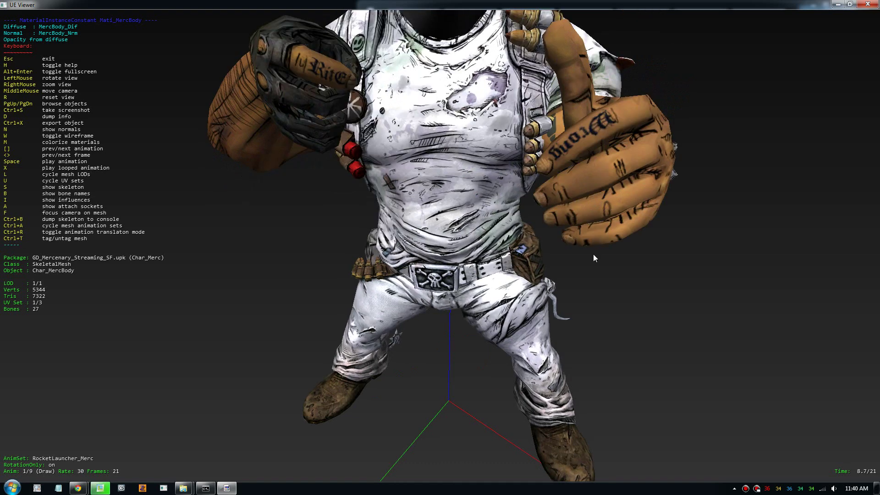
pyautogui.moveTo(593, 254); pyautogui.dragTo(594, 276, button='right')
pyautogui.moveTo(593, 275); pyautogui.dragTo(607, 277)
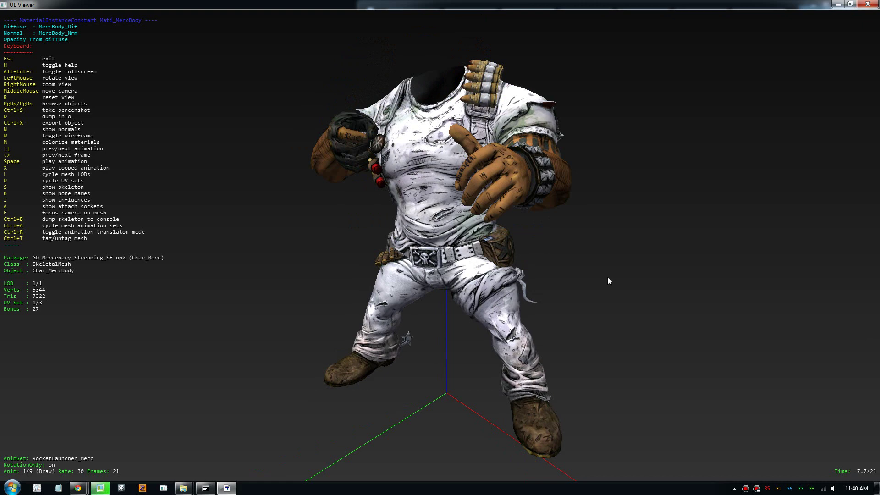
# - Step through the remaining RocketLauncher_Merc animations from Holster to Bladed_Melee, playing Holster and Bladed_Melee in a loop
pyautogui.press(']')
pyautogui.press('x')
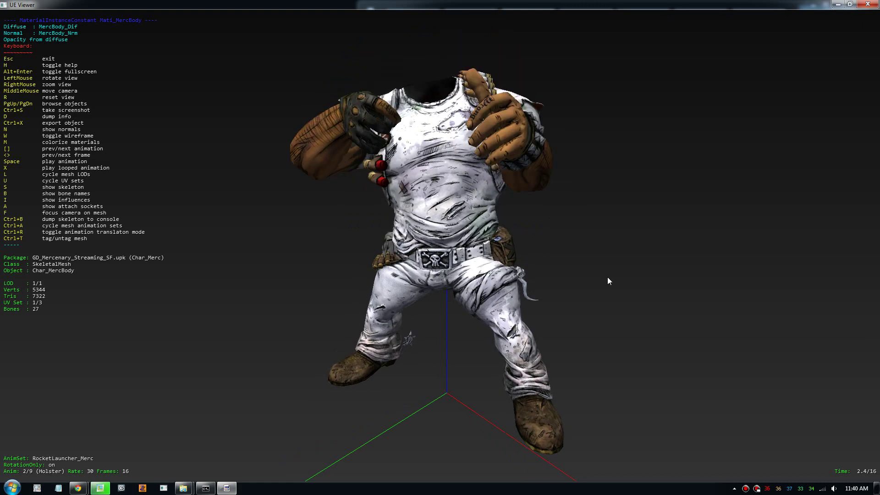
pyautogui.press(']')
pyautogui.press(']')
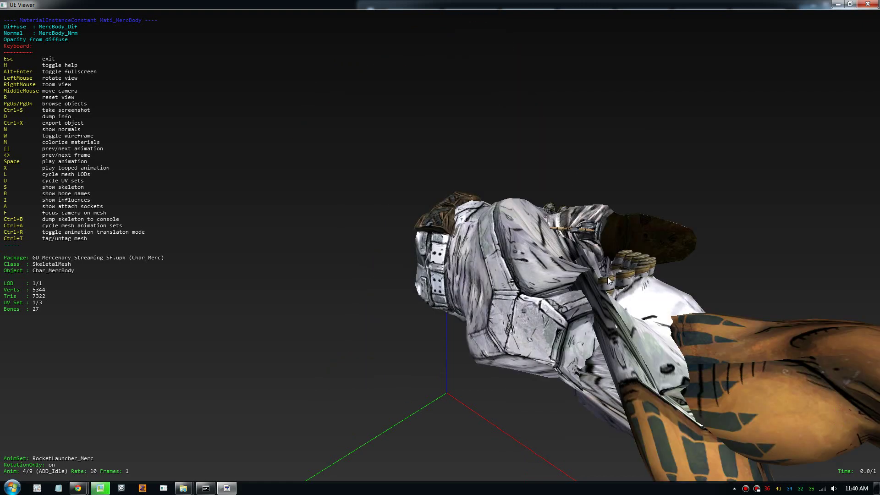
pyautogui.press(']')
pyautogui.press(']')
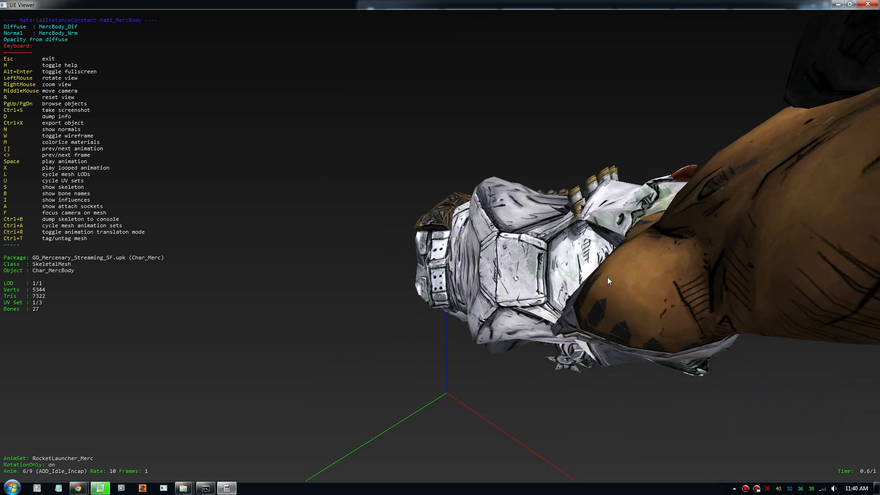
pyautogui.press(']')
pyautogui.press(']')
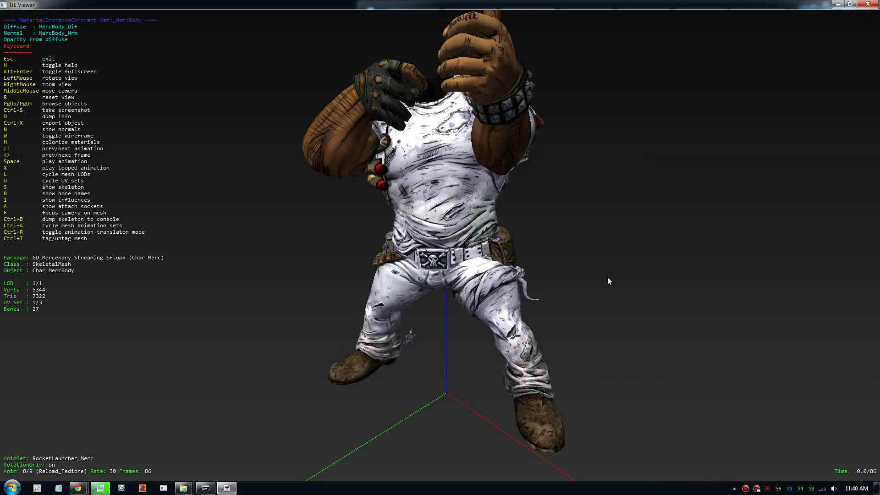
pyautogui.press(']')
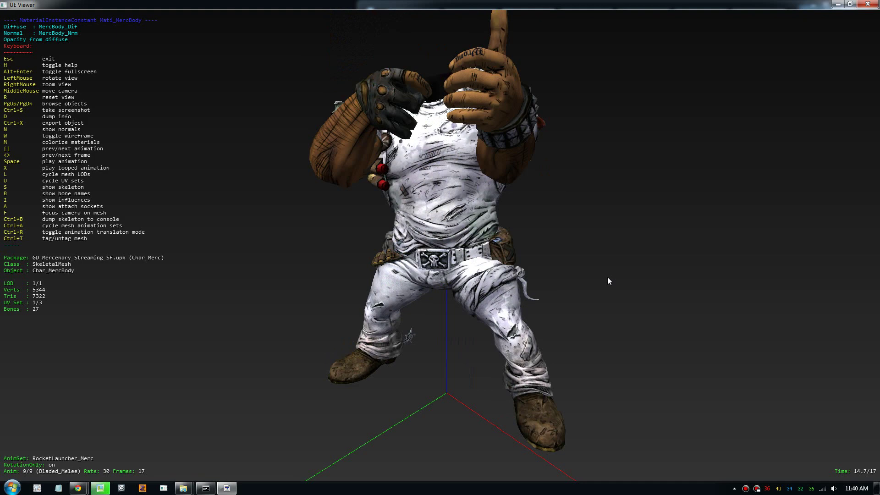
pyautogui.press('x')
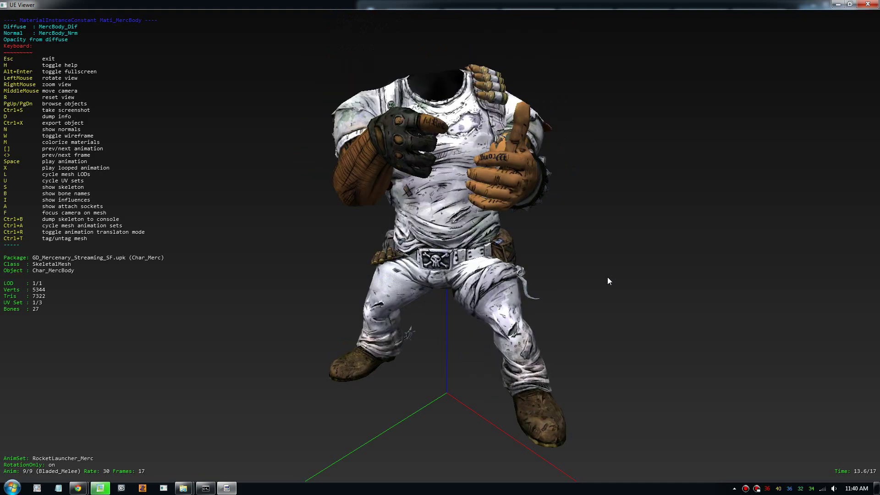
# - Assign the Unarmed_Merc animation set, loop its Idle_Crouch animation and reset the view
pyautogui.hotkey('ctrl', 'a')
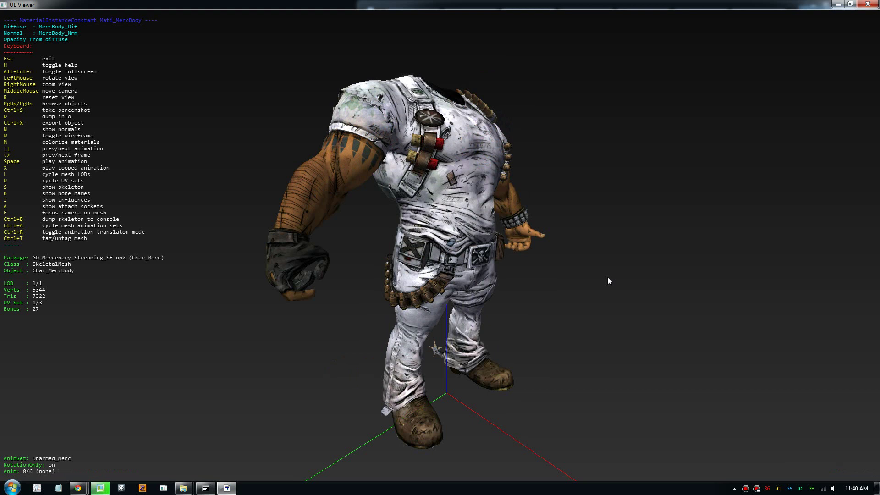
pyautogui.press(']')
pyautogui.press('x')
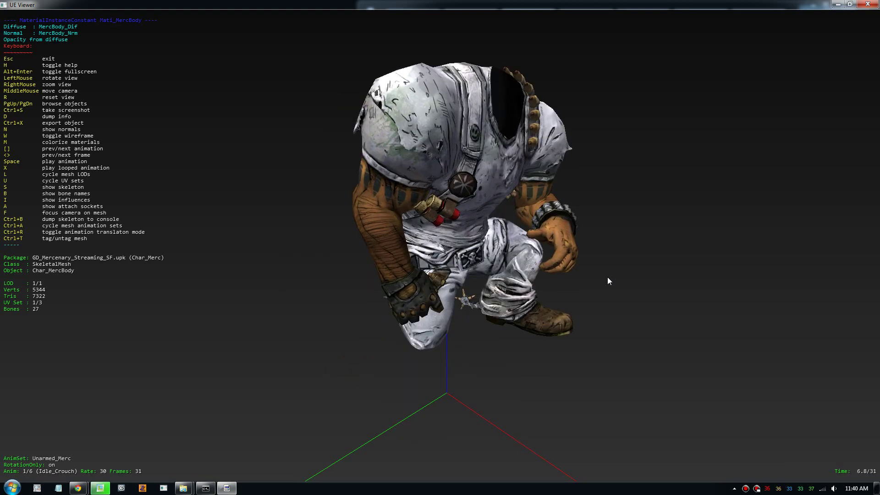
pyautogui.press('r')
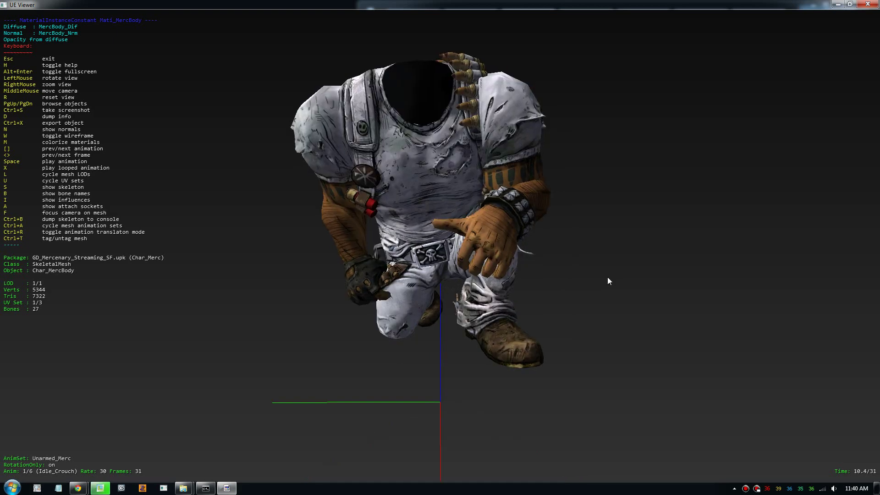
# - Loop the UB_Run_F animation of the Unarmed_Merc set and view the running body from both sides and the front
pyautogui.press(']')
pyautogui.press(']')
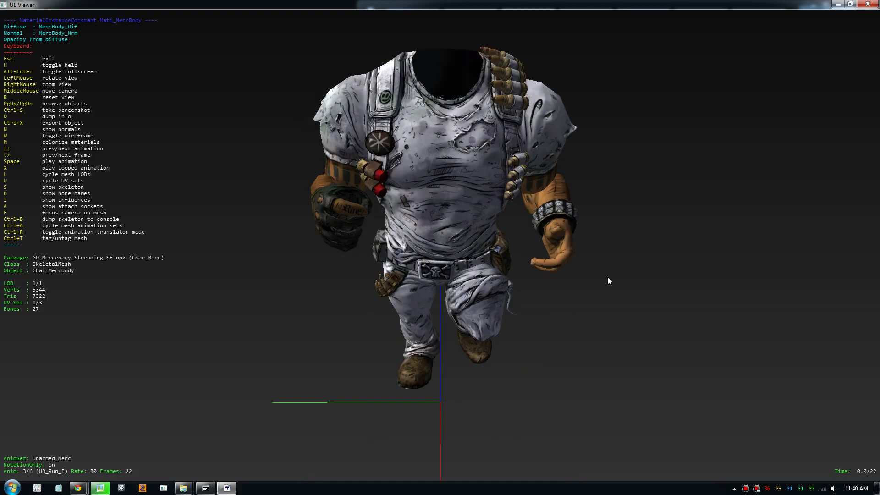
pyautogui.press('x')
pyautogui.moveTo(608, 278); pyautogui.dragTo(514, 339)
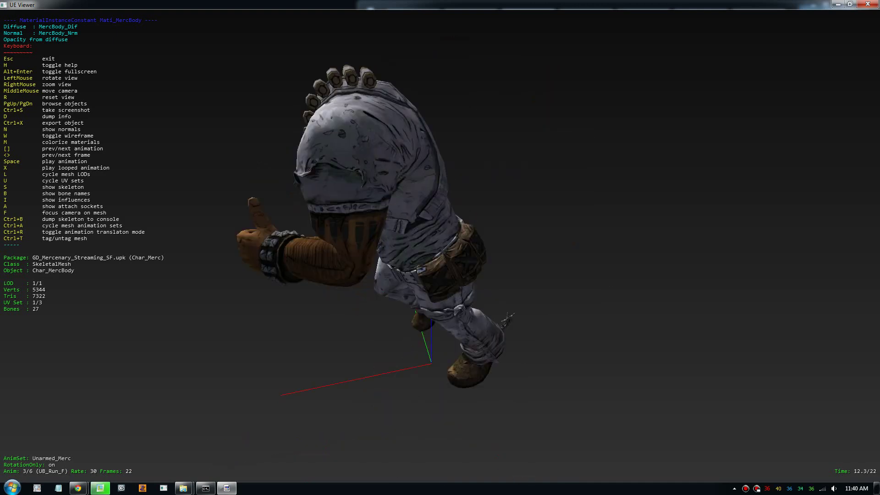
pyautogui.moveTo(555, 312)
pyautogui.mouseDown()
pyautogui.moveTo(504, 315)
pyautogui.moveTo(612, 301)
pyautogui.moveTo(552, 296)
pyautogui.mouseUp()
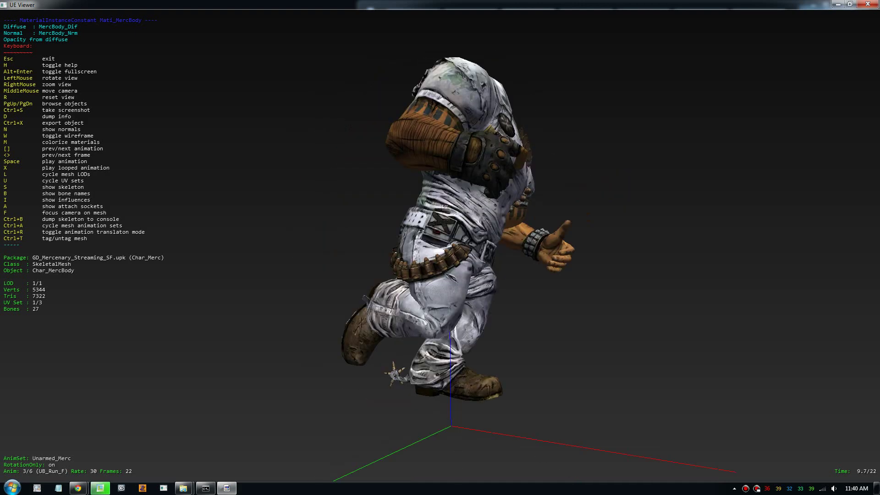
pyautogui.moveTo(750, 265); pyautogui.dragTo(612, 268)
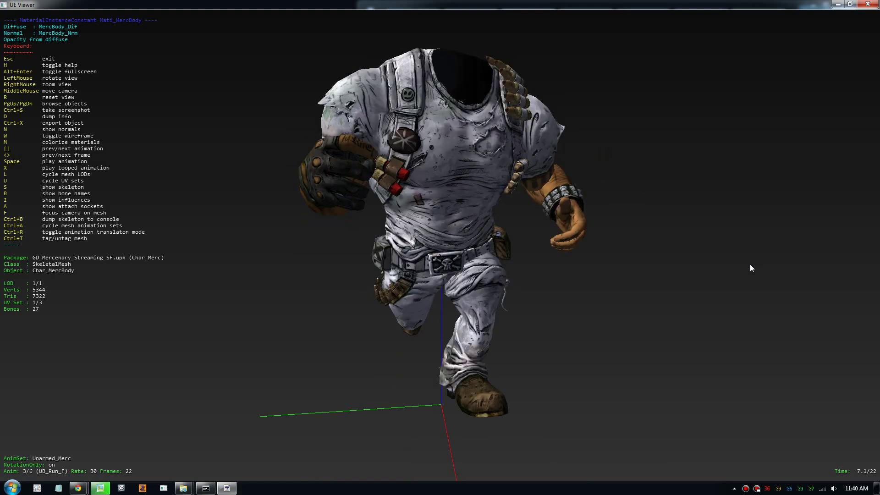
# - Loop the UB_Walk_F animation and inspect the walking body from the front, side and back
pyautogui.press(']')
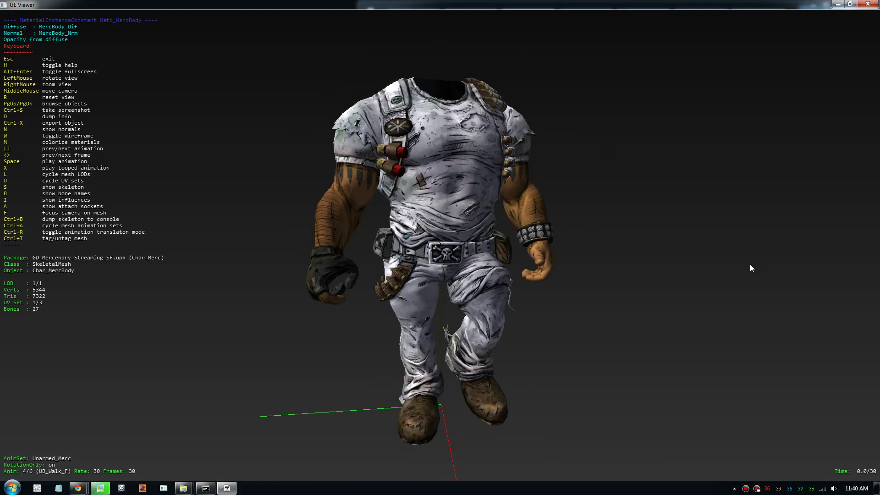
pyautogui.press('x')
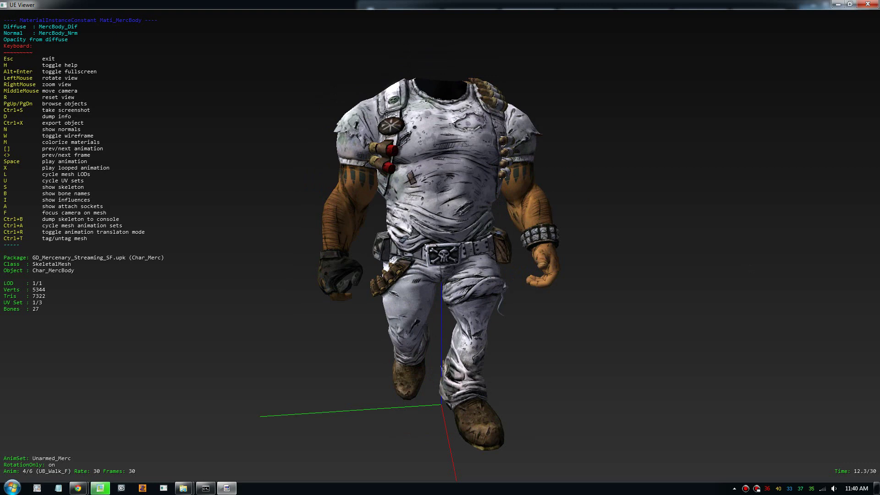
pyautogui.moveTo(566, 273); pyautogui.dragTo(660, 292)
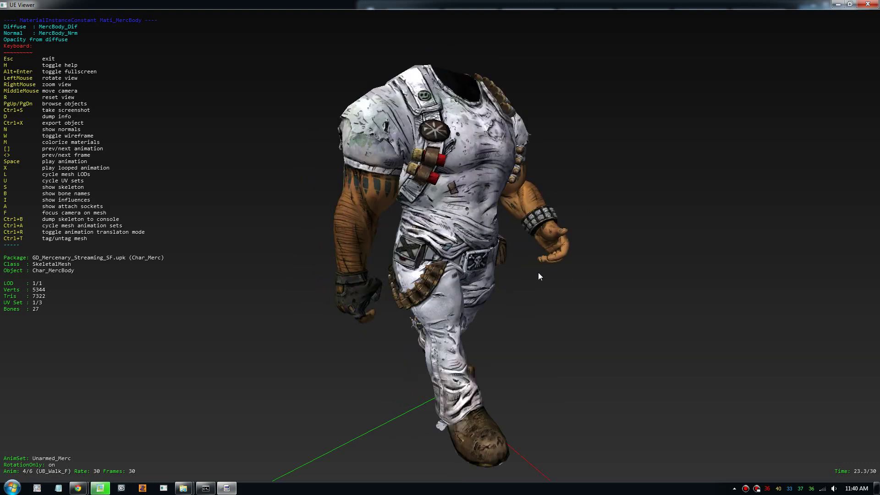
pyautogui.moveTo(538, 272); pyautogui.dragTo(504, 272)
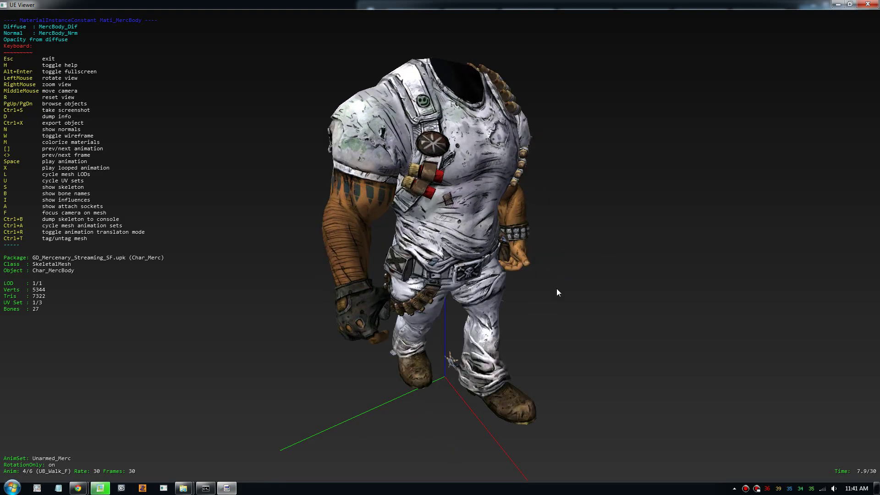
pyautogui.moveTo(556, 288); pyautogui.dragTo(312, 347)
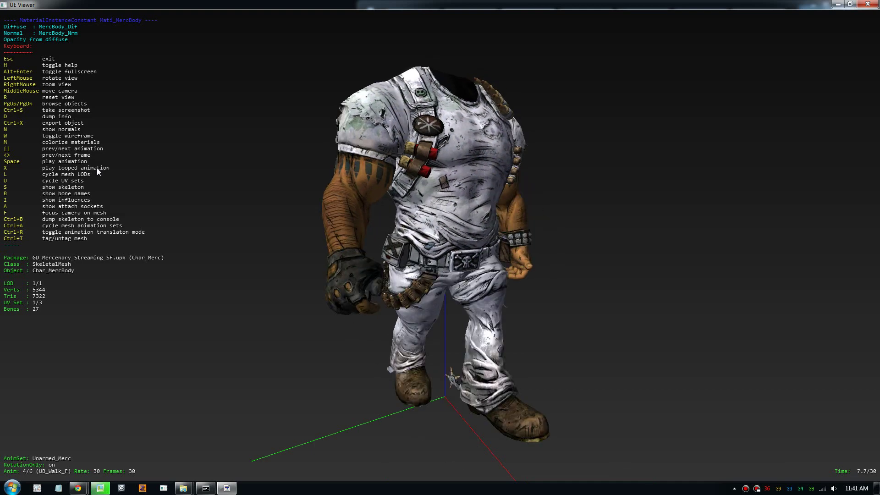
pyautogui.moveTo(97, 168); pyautogui.dragTo(5, 167)
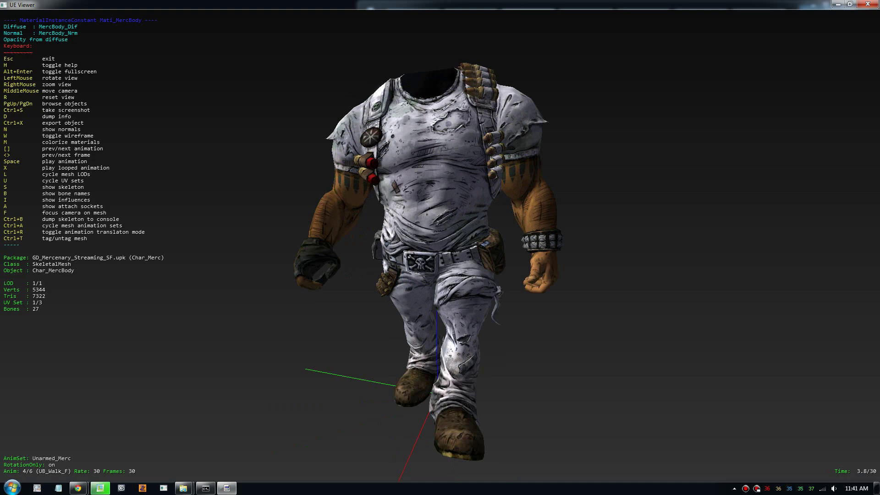
pyautogui.moveTo(440, 248); pyautogui.dragTo(303, 248)
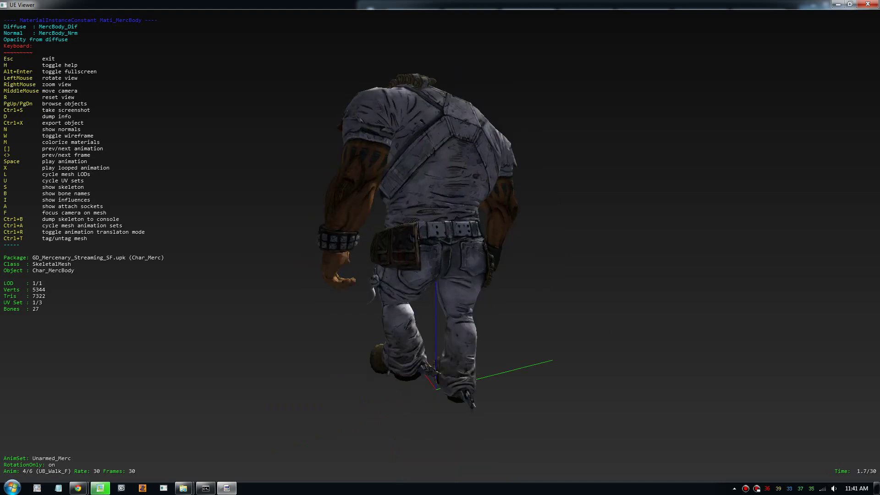
pyautogui.moveTo(183, 176); pyautogui.dragTo(275, 285)
pyautogui.moveTo(460, 300); pyautogui.dragTo(160, 275)
pyautogui.moveTo(665, 294); pyautogui.dragTo(649, 248)
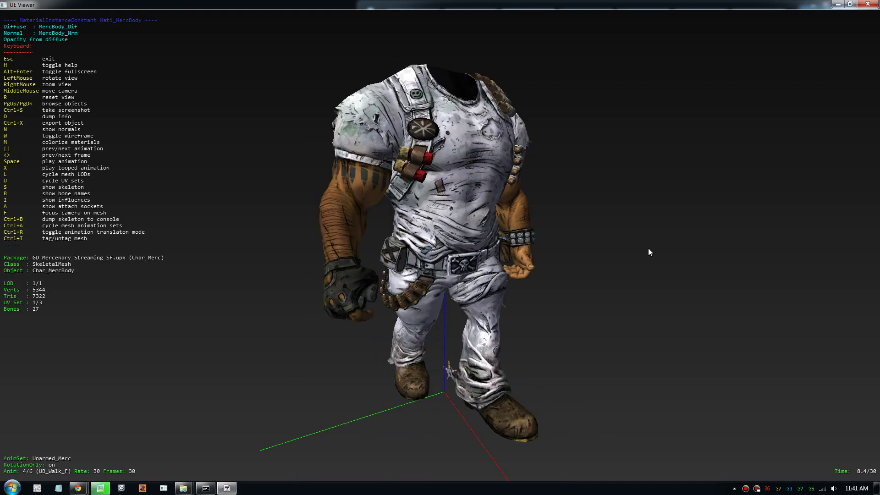